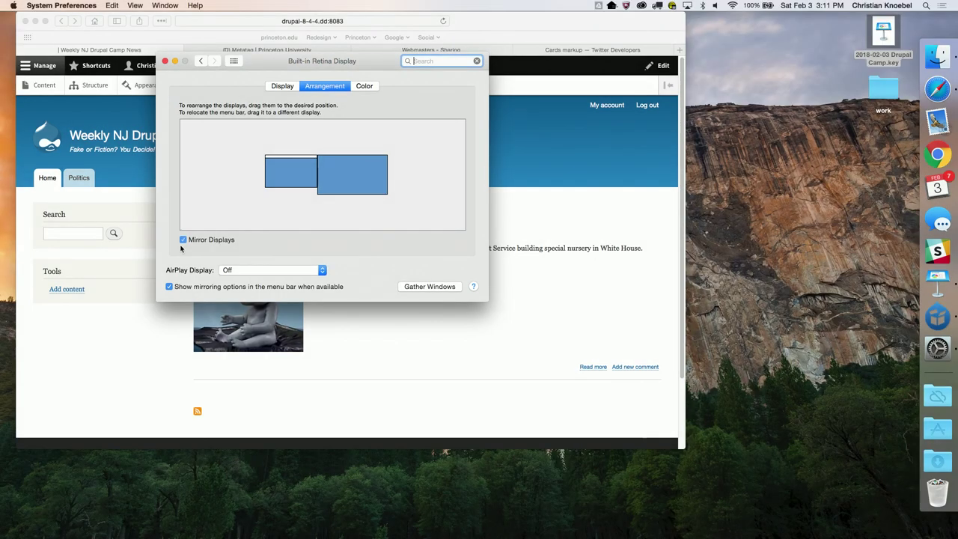
Step: Close the display preferences and switch the browser window to full screen
click(165, 60)
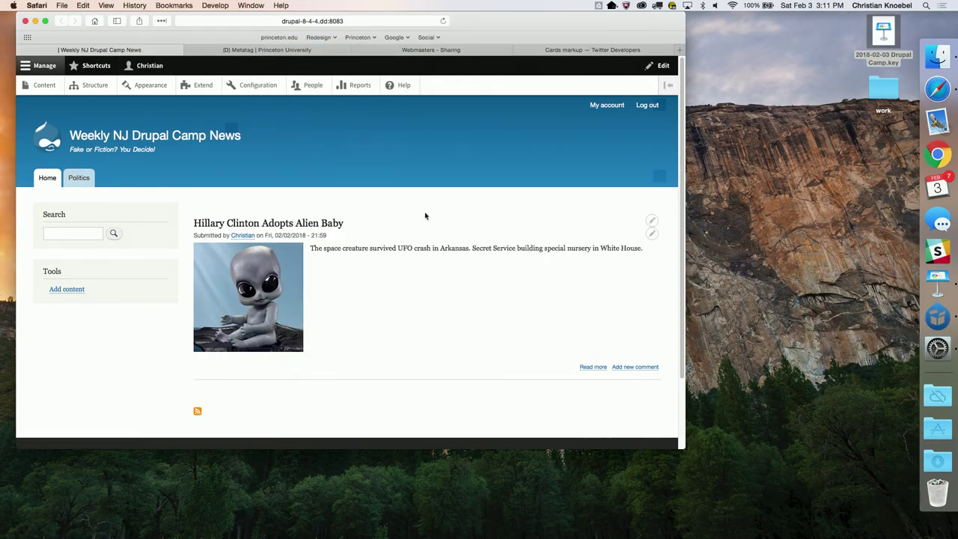
click(46, 20)
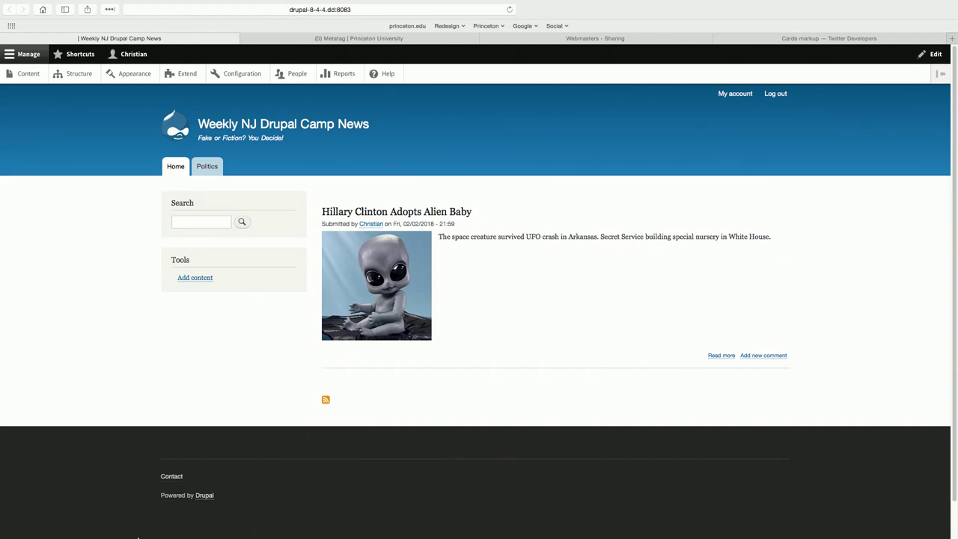
Step: Inspect the home page's source, examine the meta tags inside the head element, and close the inspector
right_click(195, 358)
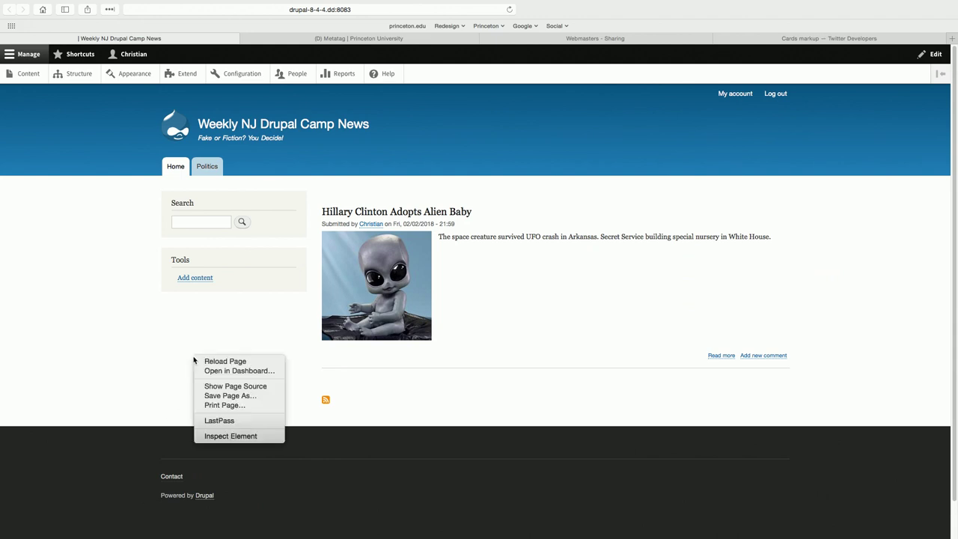
click(215, 436)
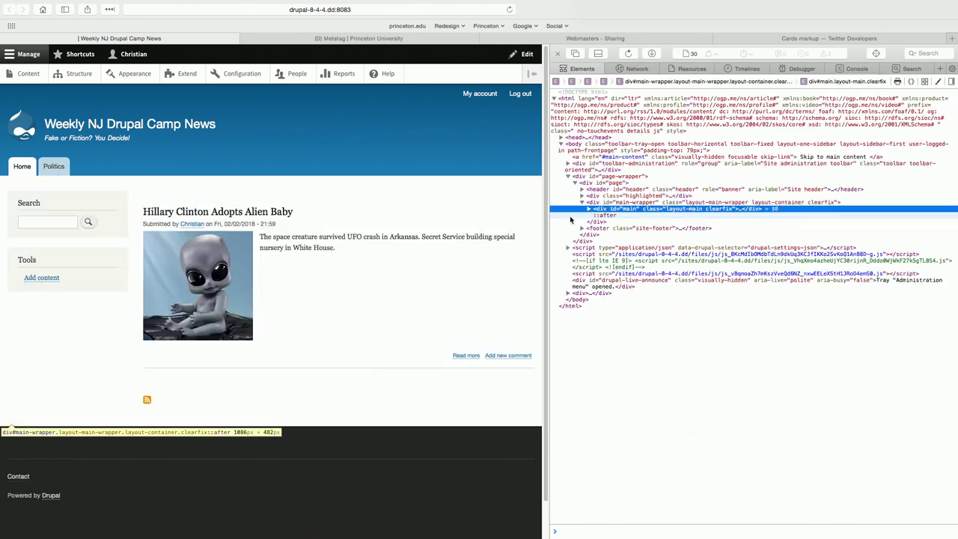
click(561, 137)
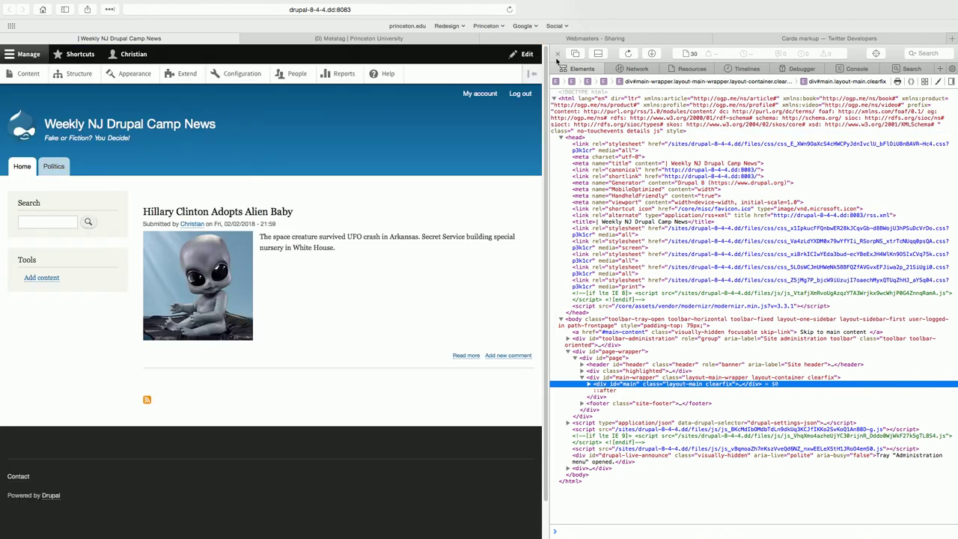
click(557, 53)
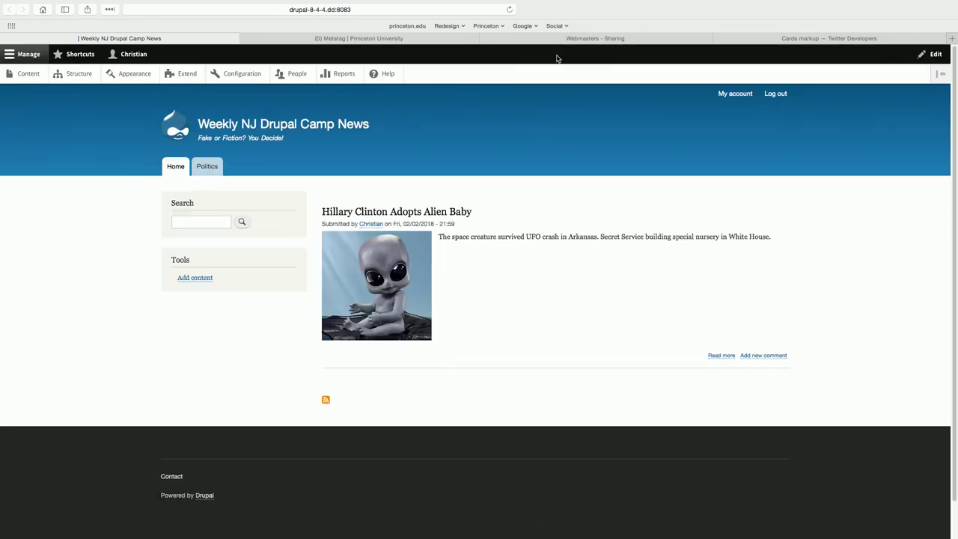
Step: Open the site's Metatag configuration and expand the Global default tags
click(255, 73)
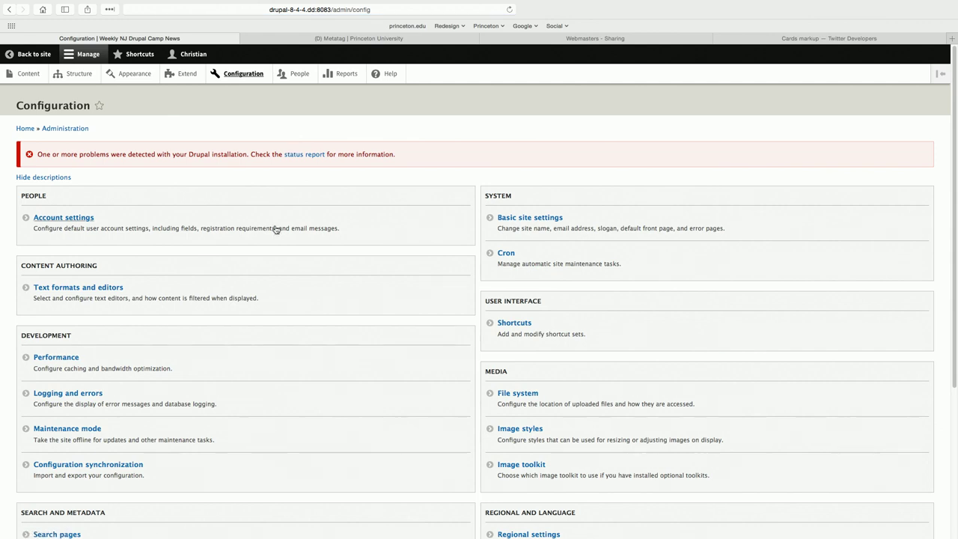
scroll(274, 232, down, 5)
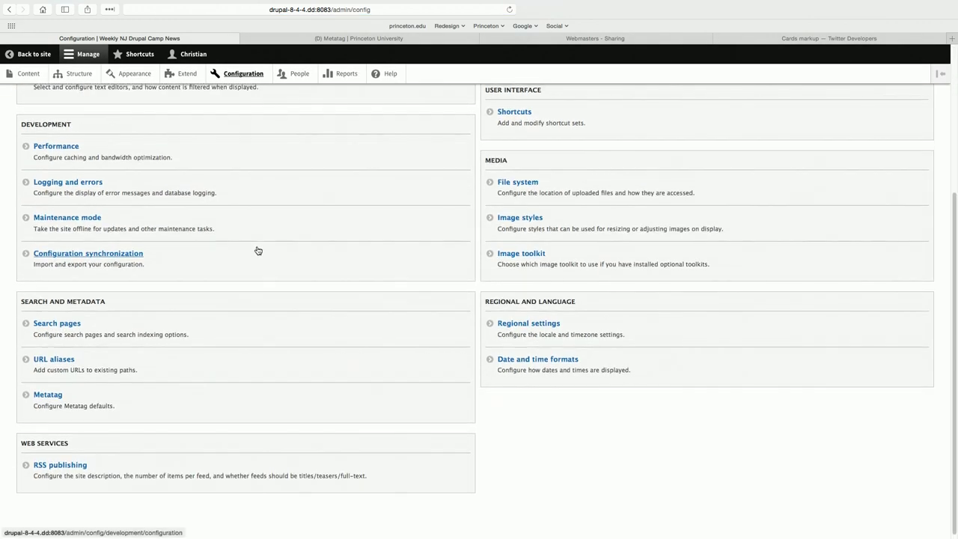
click(55, 394)
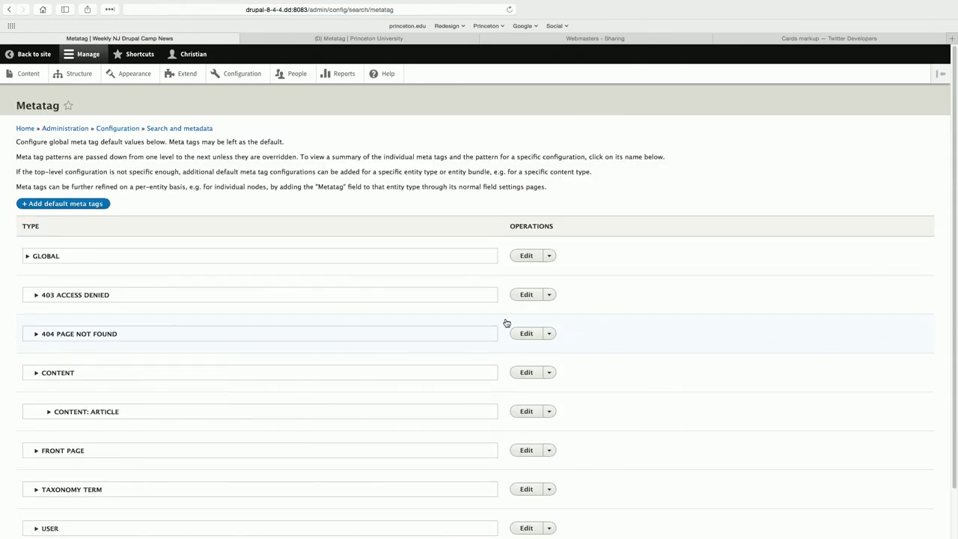
scroll(581, 306, down, 2)
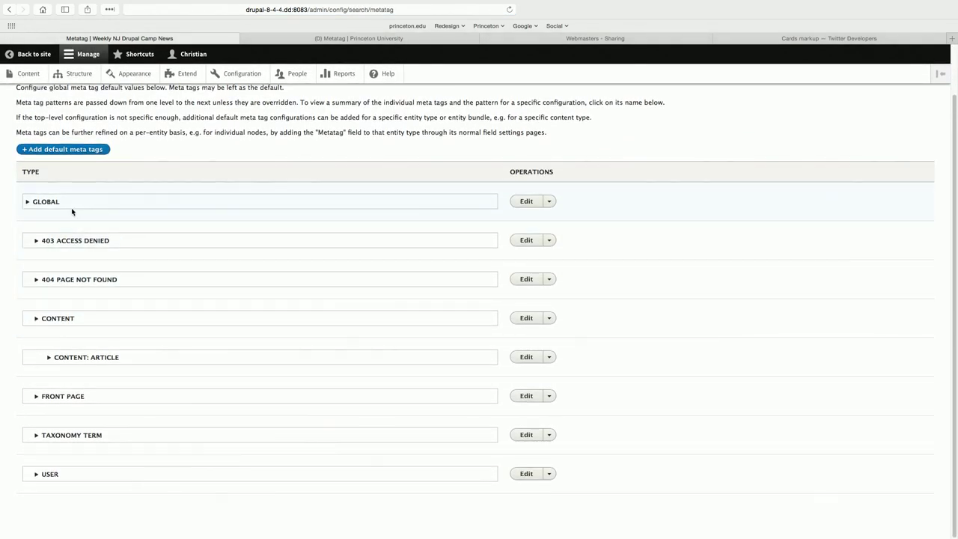
click(47, 202)
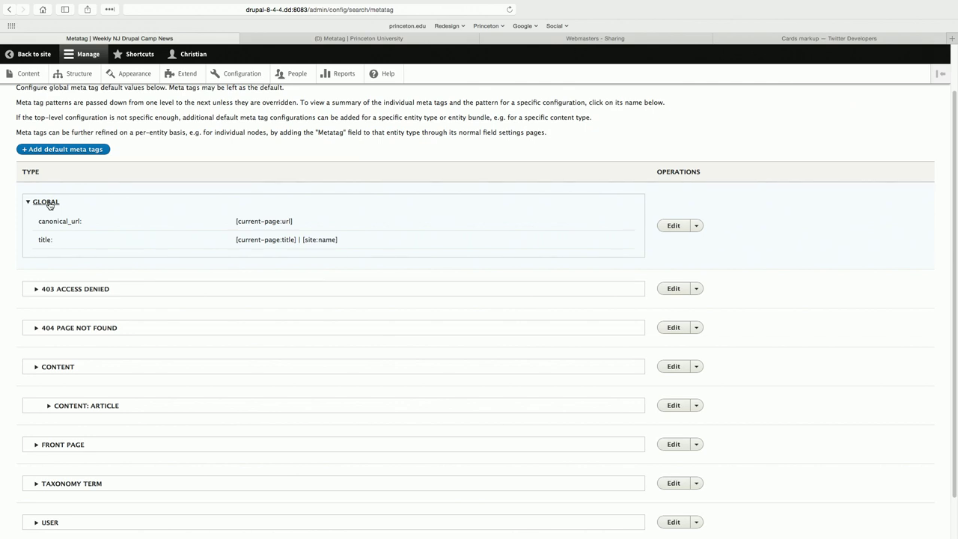
Step: Open the Extend page in a new tab, filter the modules by "meta", and review which Metatag submodules are enabled
right_click(192, 78)
click(217, 77)
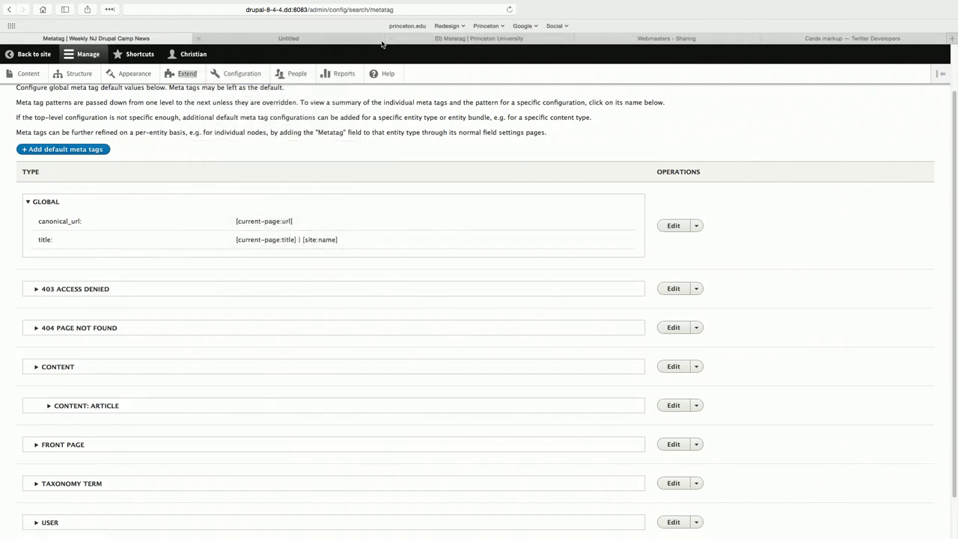
click(340, 39)
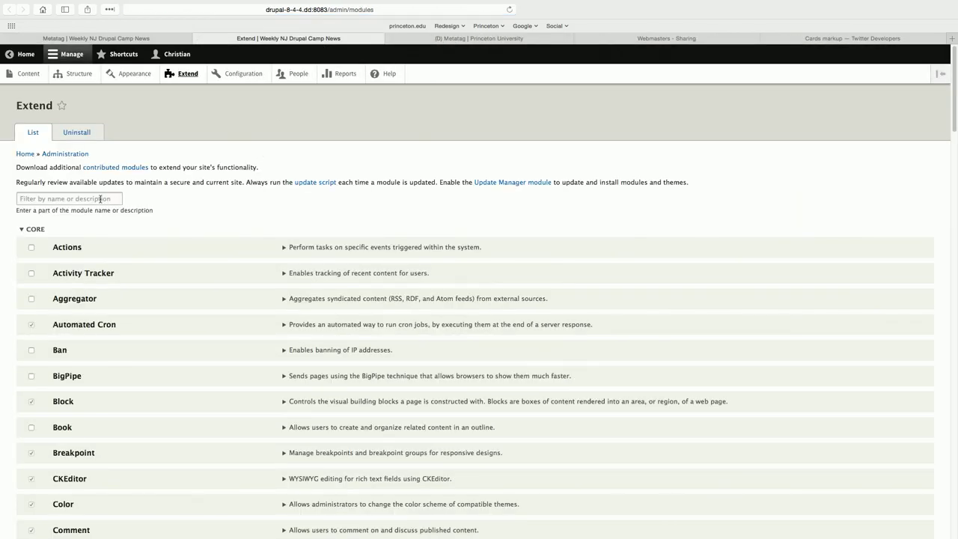
click(100, 199)
text(meta)
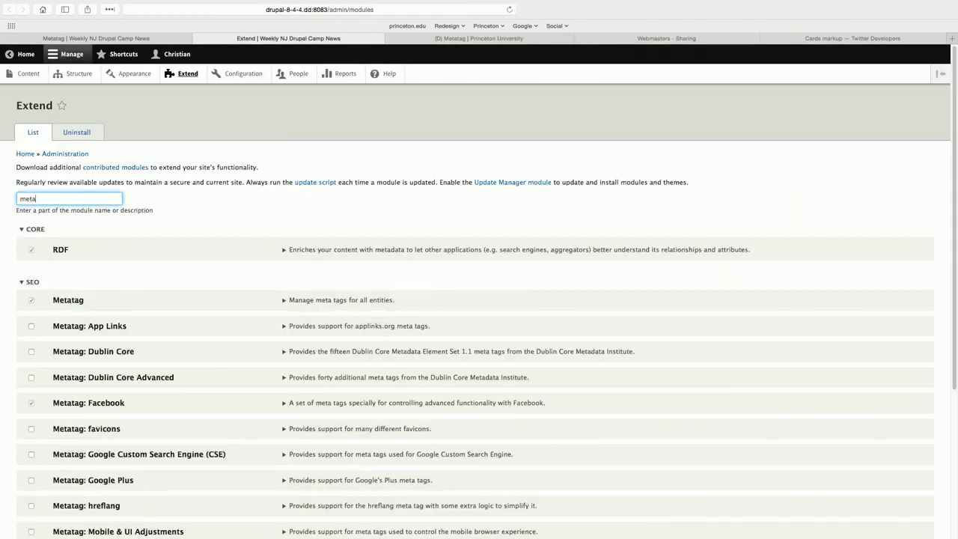
scroll(176, 249, down, 2)
scroll(181, 249, down, 3)
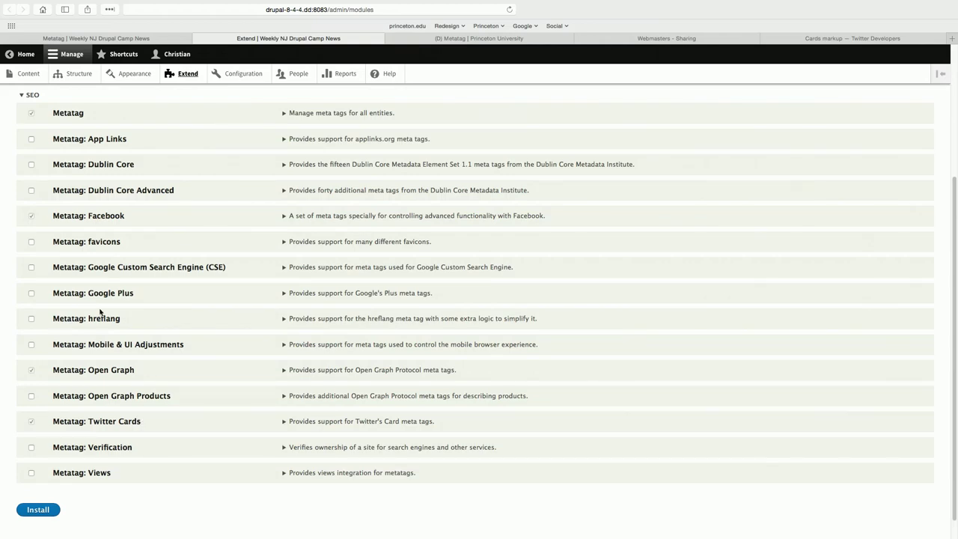
Step: Return to the Metatag configuration and open the Global default meta tags for editing
click(112, 39)
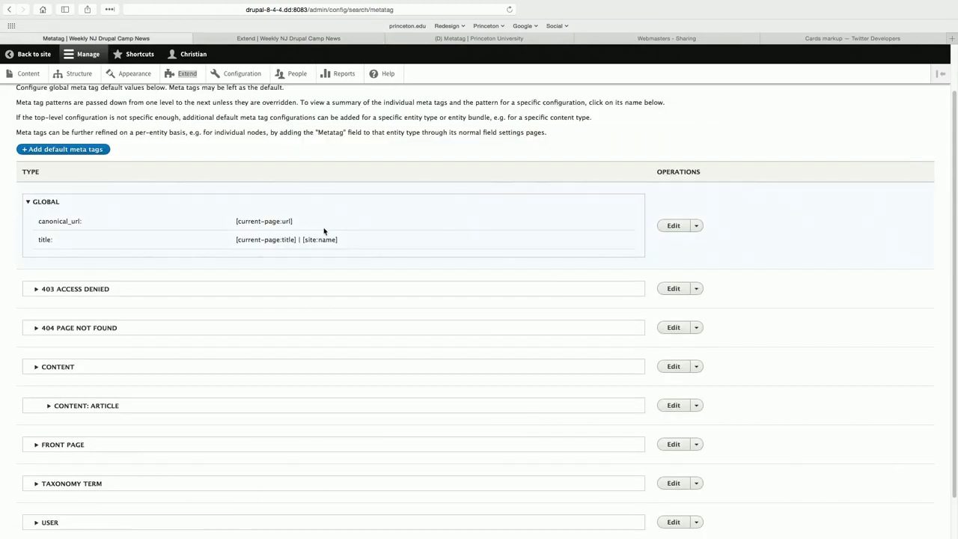
click(674, 226)
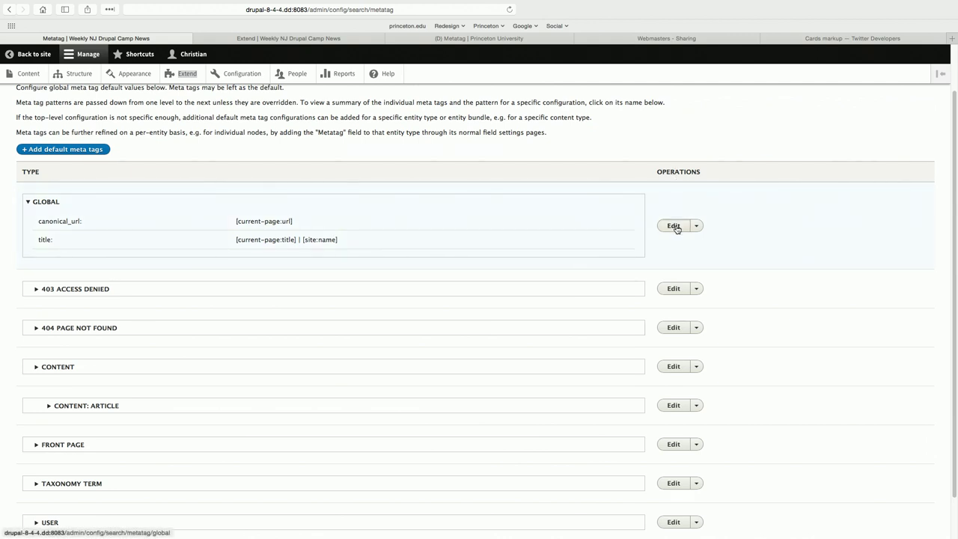
scroll(526, 224, down, 1)
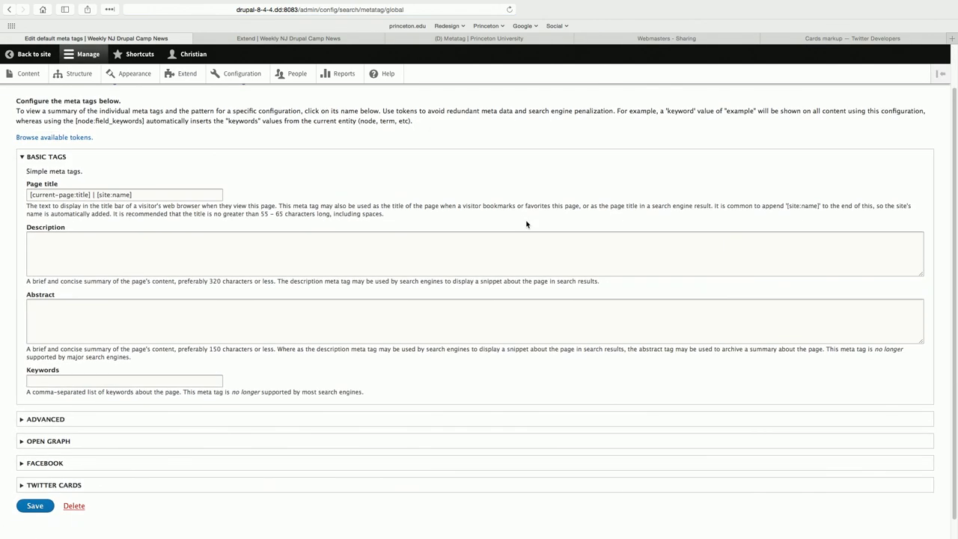
click(483, 275)
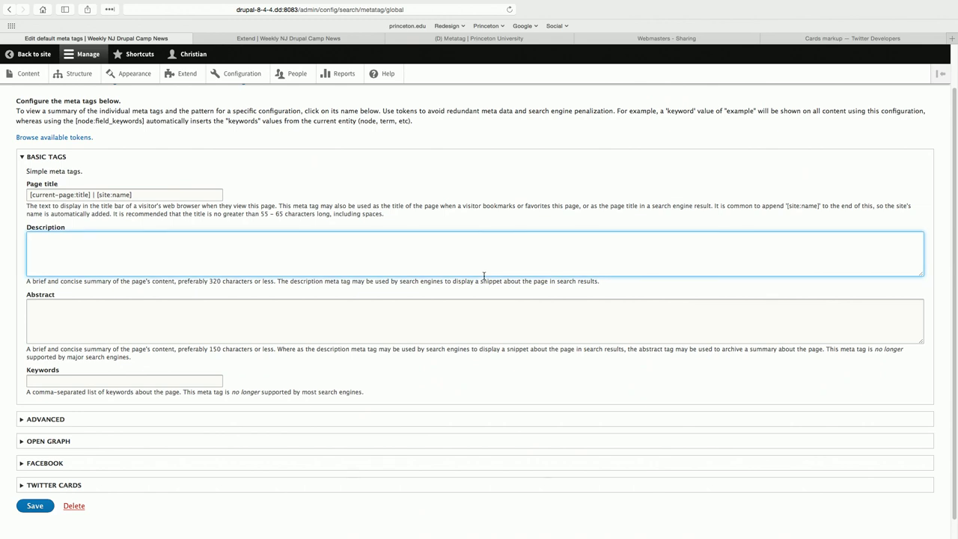
text(liwuehiarhgirugierugh)
key(super+a)
key(BackSpace)
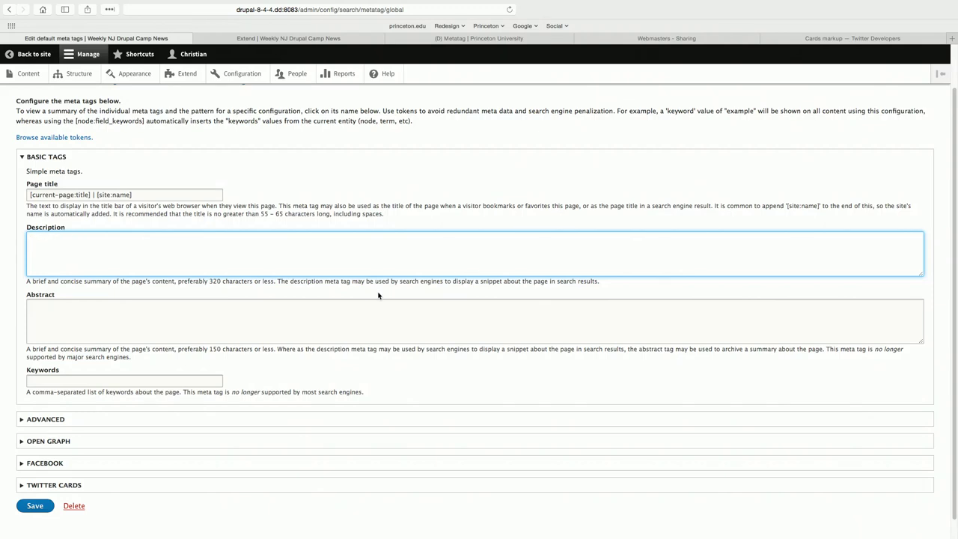
Step: Open the available tokens browser, enlarge and reposition it, and magnify the page for readability
click(54, 139)
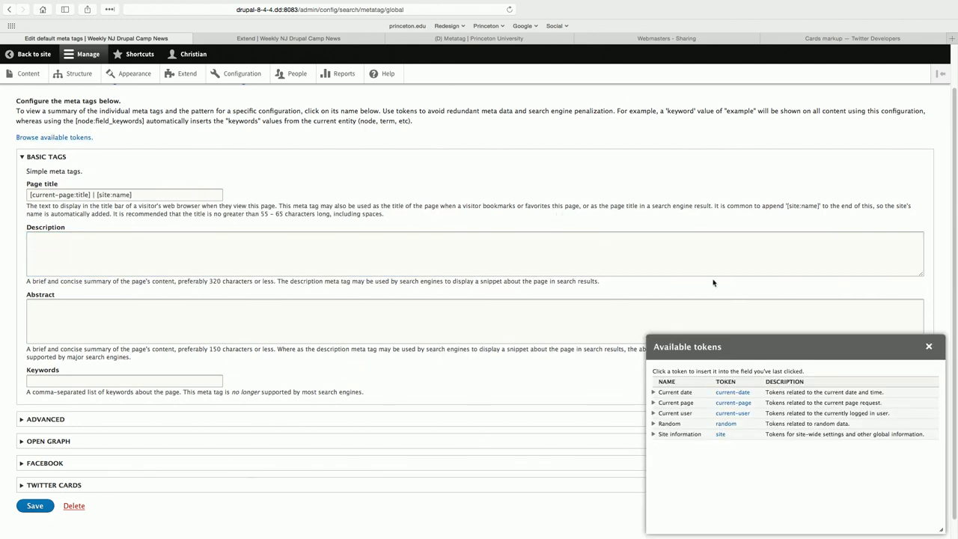
drag(766, 346, 532, 96)
drag(704, 277, 805, 458)
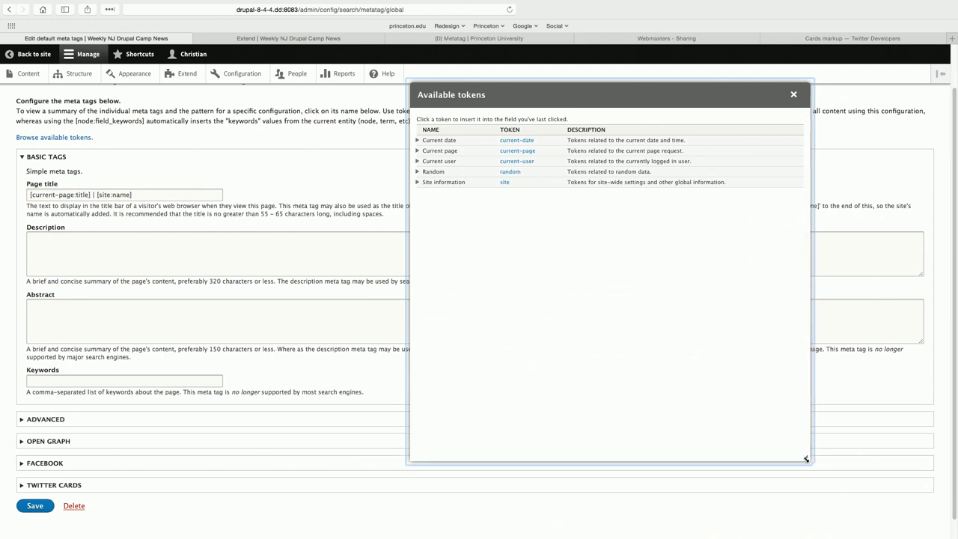
key(super+equal)
key(super+equal)
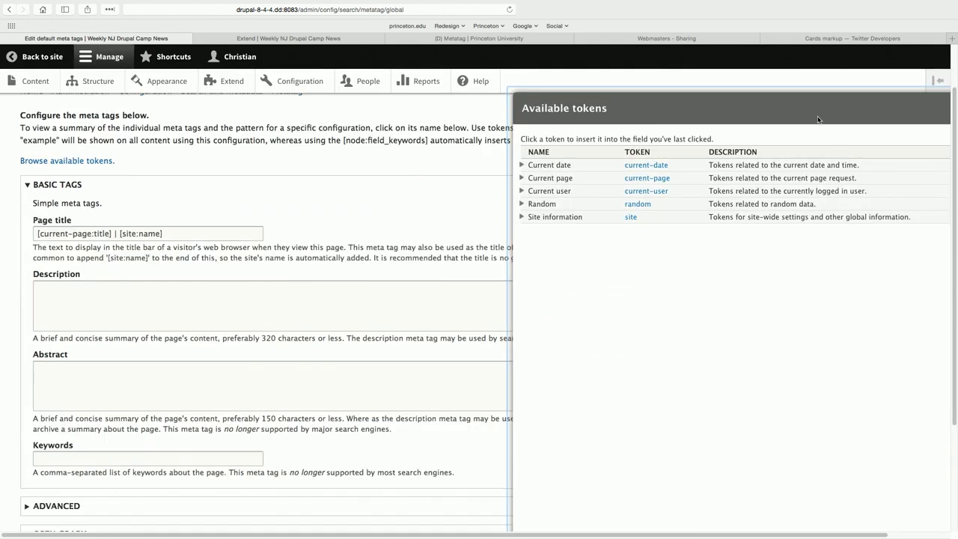
drag(818, 119, 582, 67)
key(super+equal)
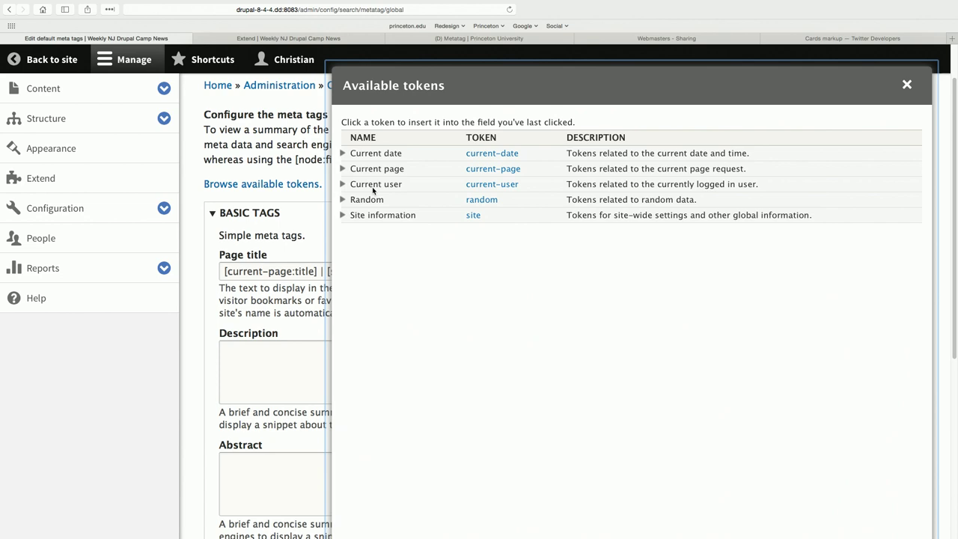
Step: Make Description the token insertion target and browse the Current page, Site information and Random tokens, leaving Site information expanded
click(344, 169)
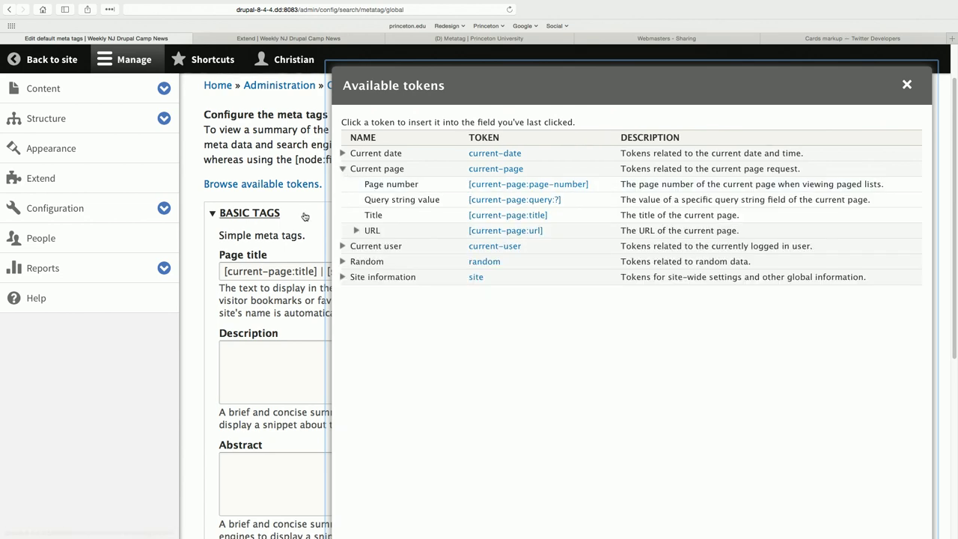
click(285, 342)
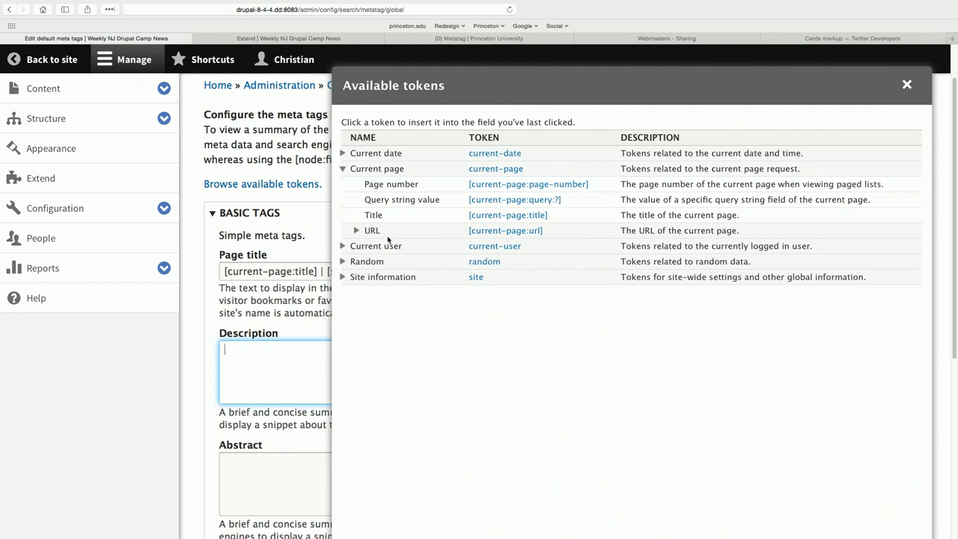
click(343, 277)
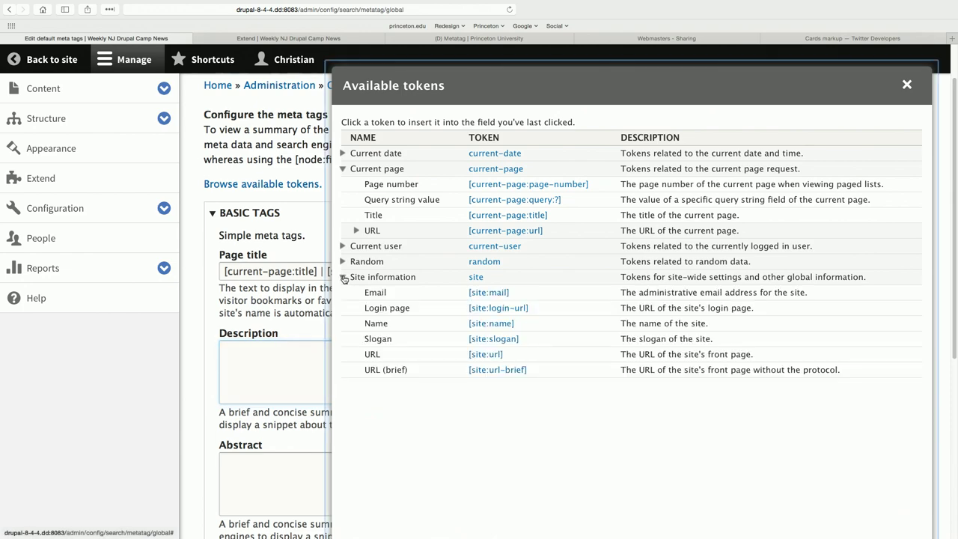
click(342, 261)
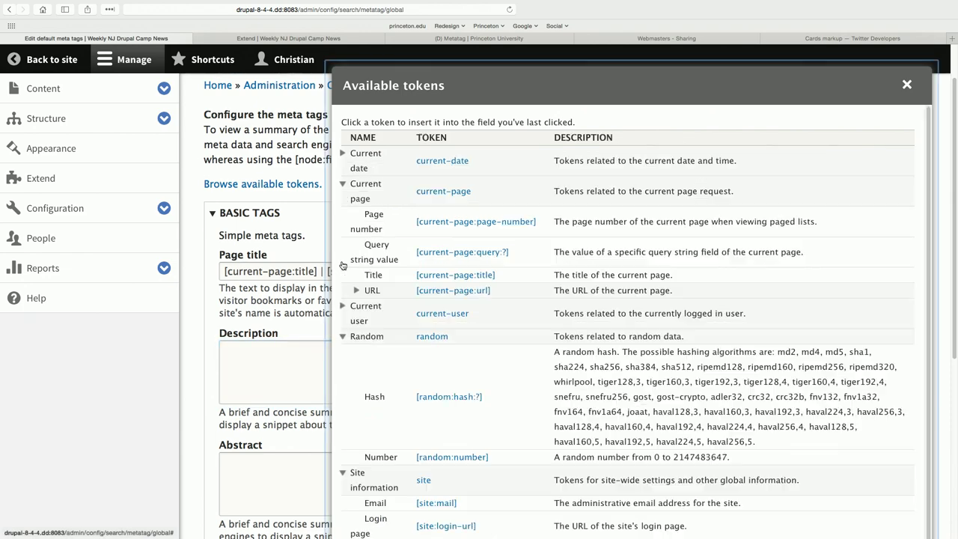
scroll(341, 197, up, 3)
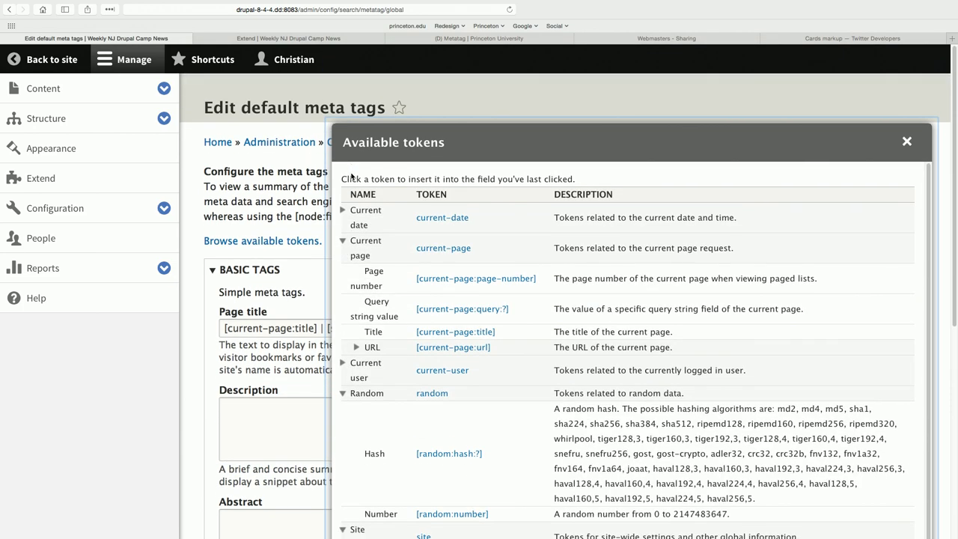
click(343, 240)
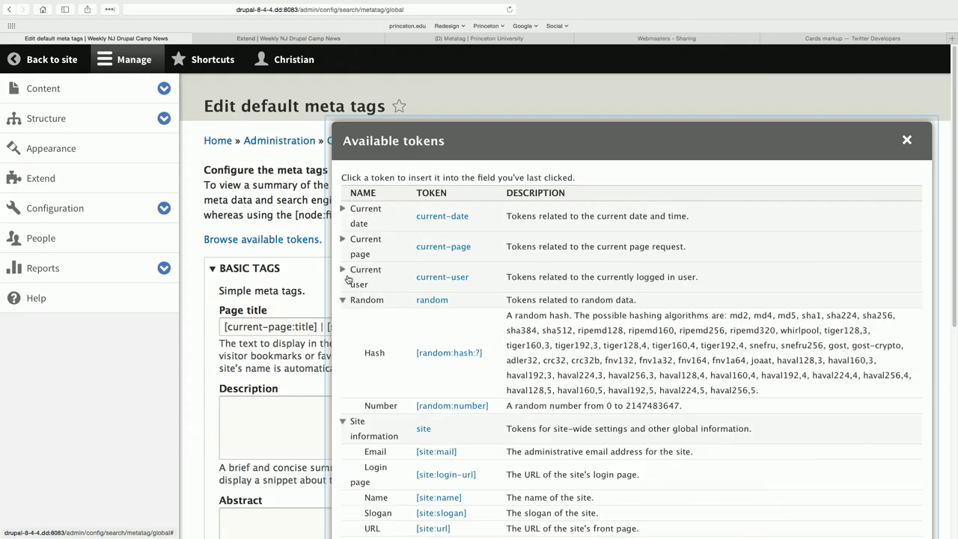
scroll(412, 339, down, 1)
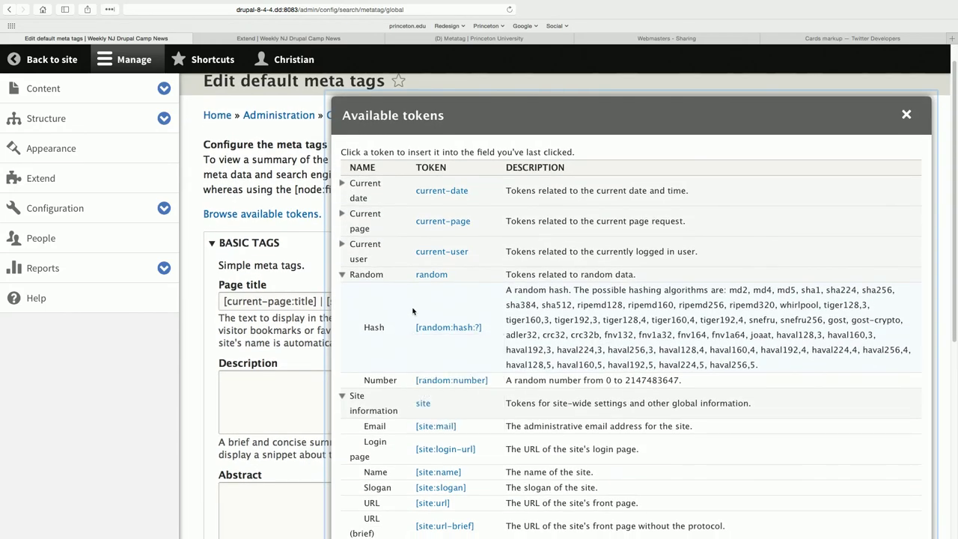
click(422, 405)
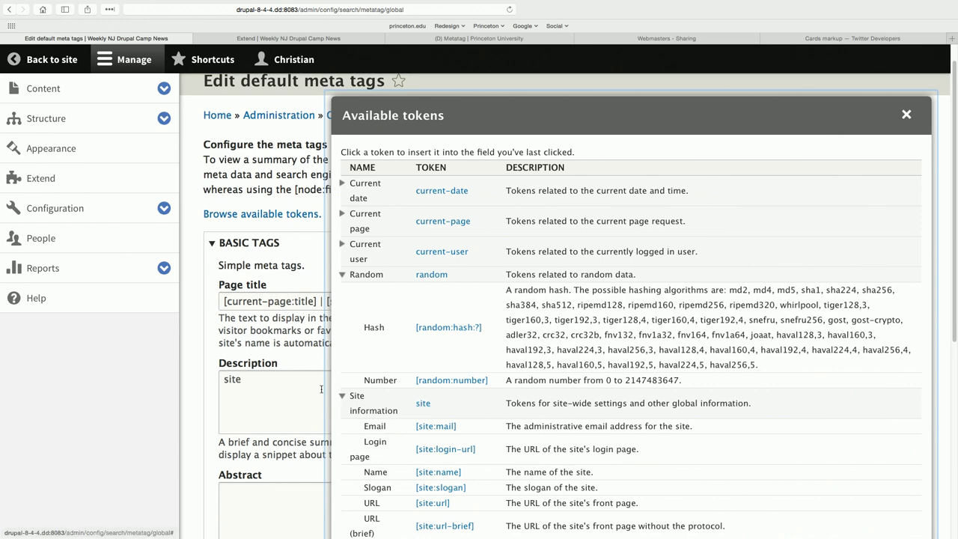
scroll(383, 419, down, 1)
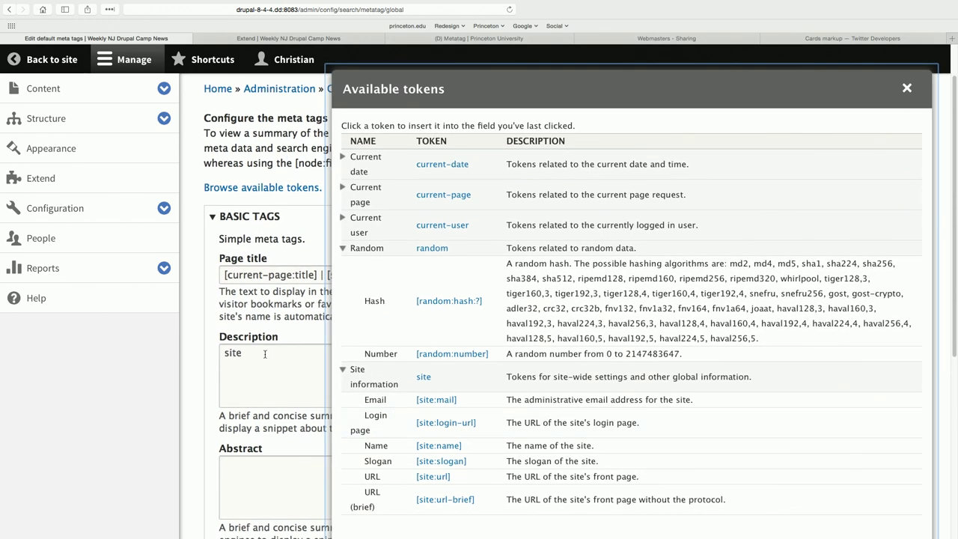
click(266, 353)
key(BackSpace)
key(BackSpace)
key(BackSpace)
key(BackSpace)
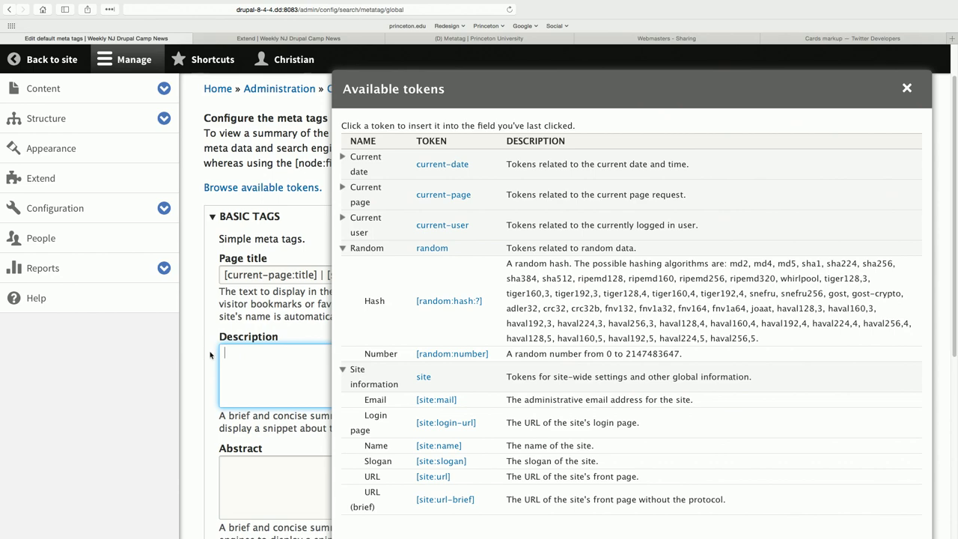
Step: Insert the [site:name] token into the global Description meta tag
click(439, 447)
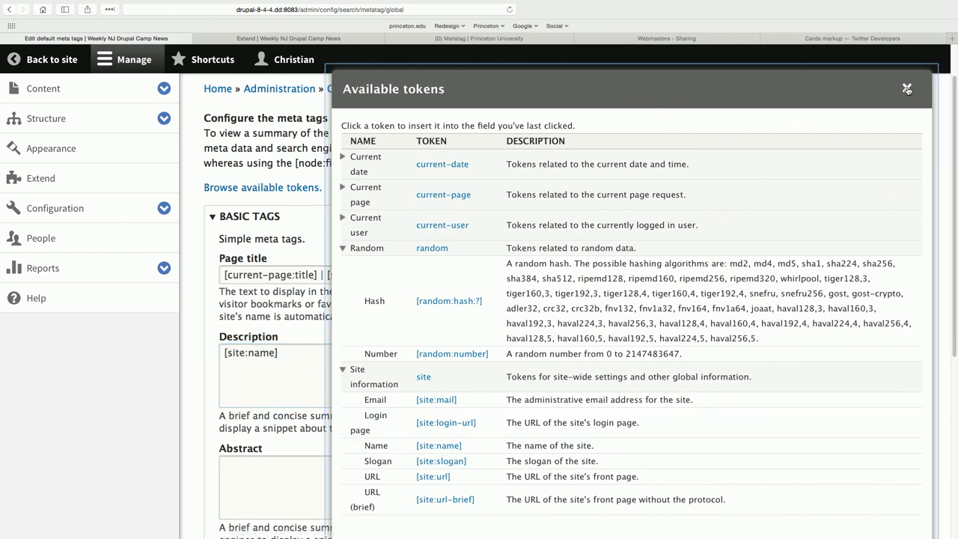
Step: Close the available tokens browser and reduce the page magnification so more of the meta tag form fits
scroll(757, 237, down, 5)
scroll(757, 237, up, 1)
scroll(757, 237, up, 5)
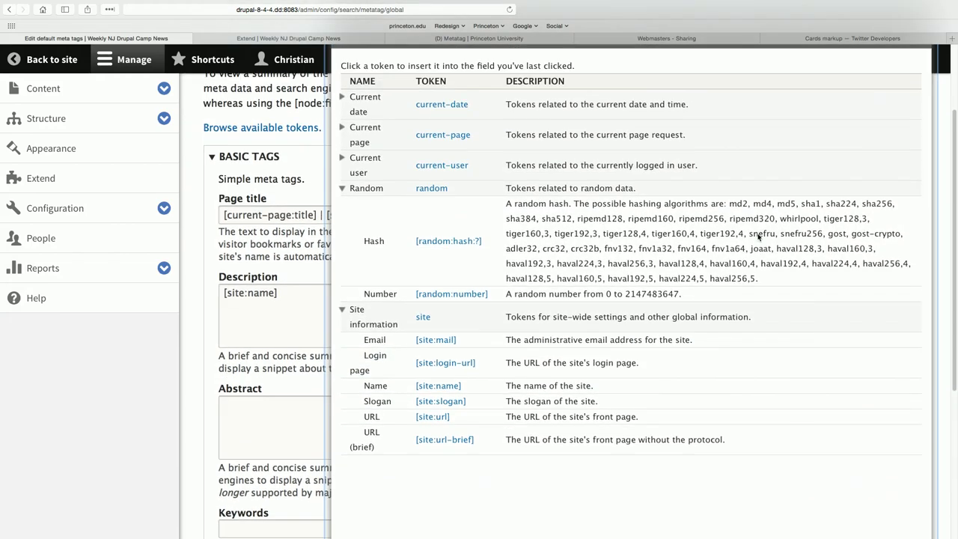
click(906, 88)
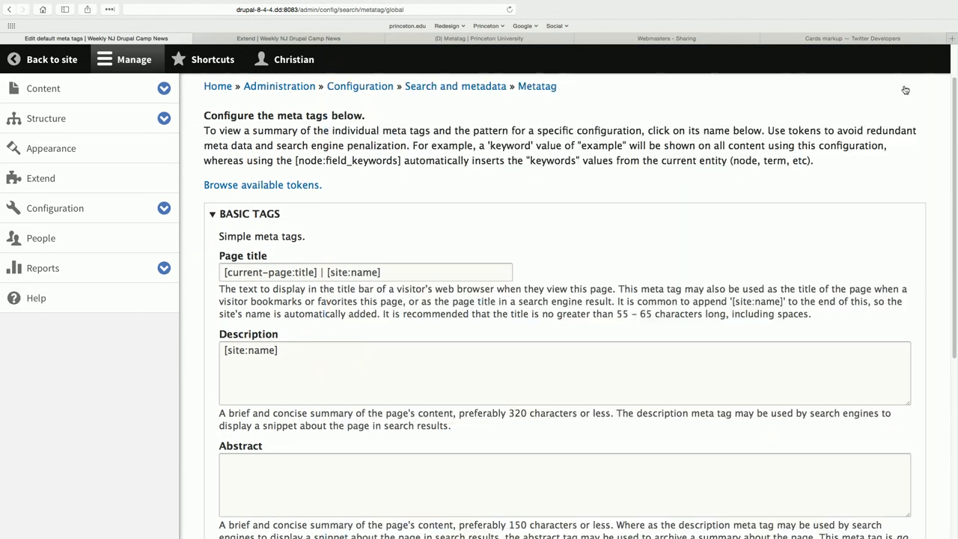
scroll(770, 234, down, 2)
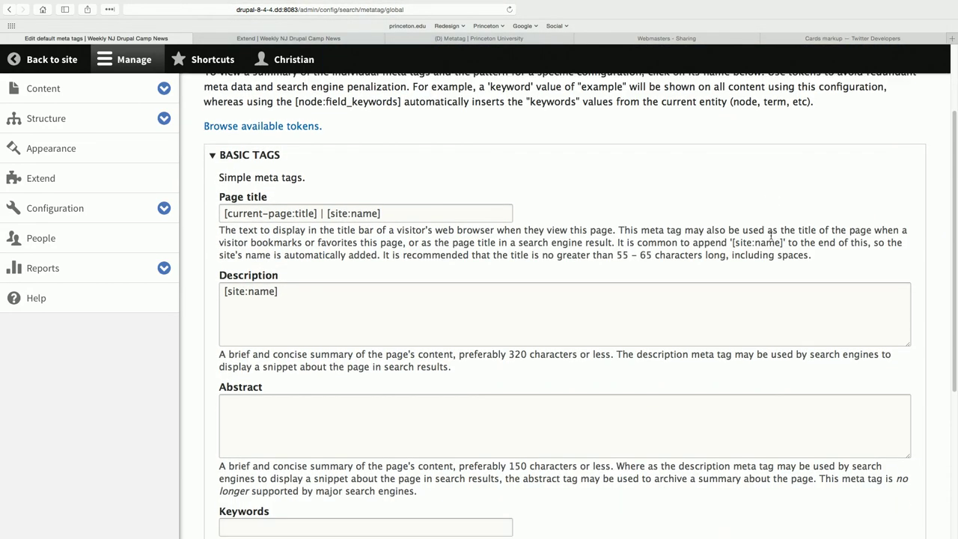
key(super+minus)
key(super+minus)
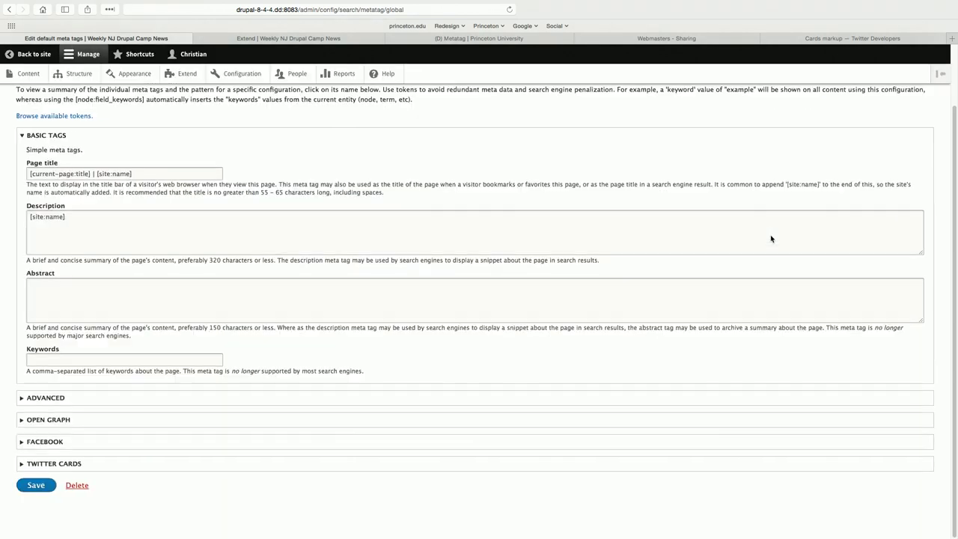
key(super+plus)
scroll(606, 227, down, 3)
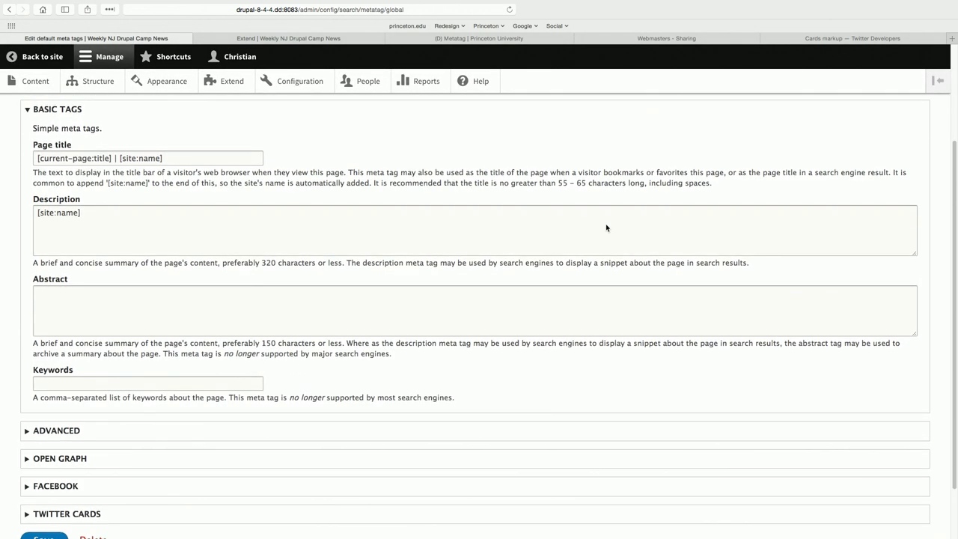
Step: Append the word "blah" after the [site:name] token in the Description meta tag
click(564, 206)
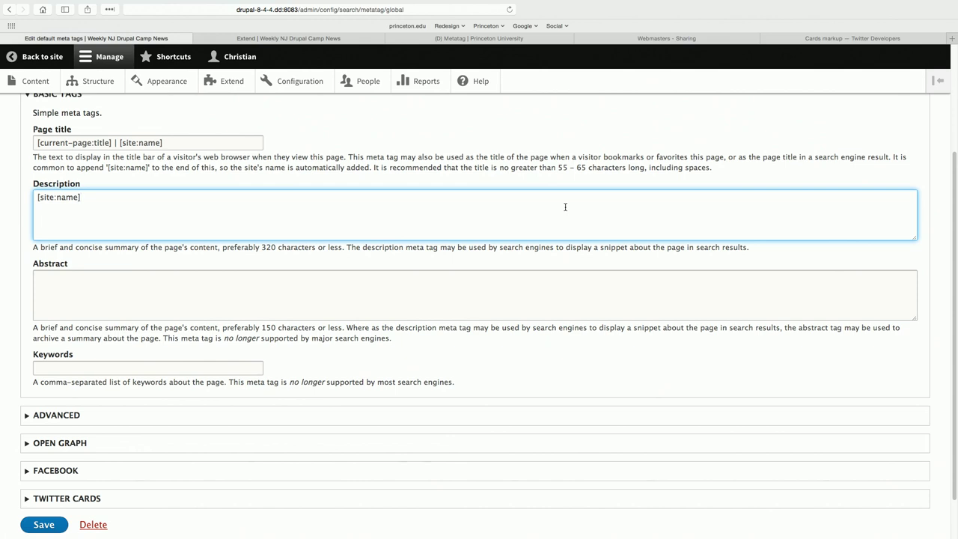
text(blah)
scroll(442, 278, down, 1)
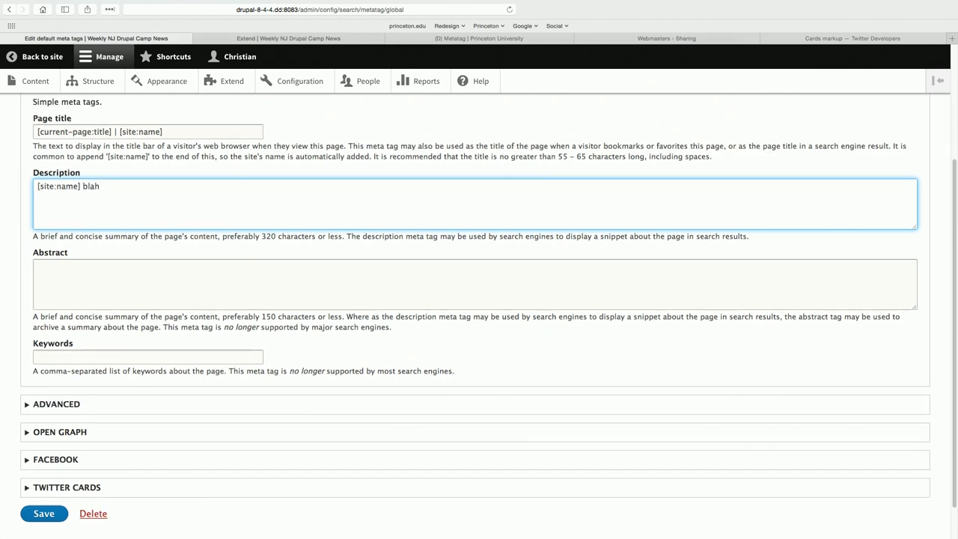
scroll(330, 330, down, 1)
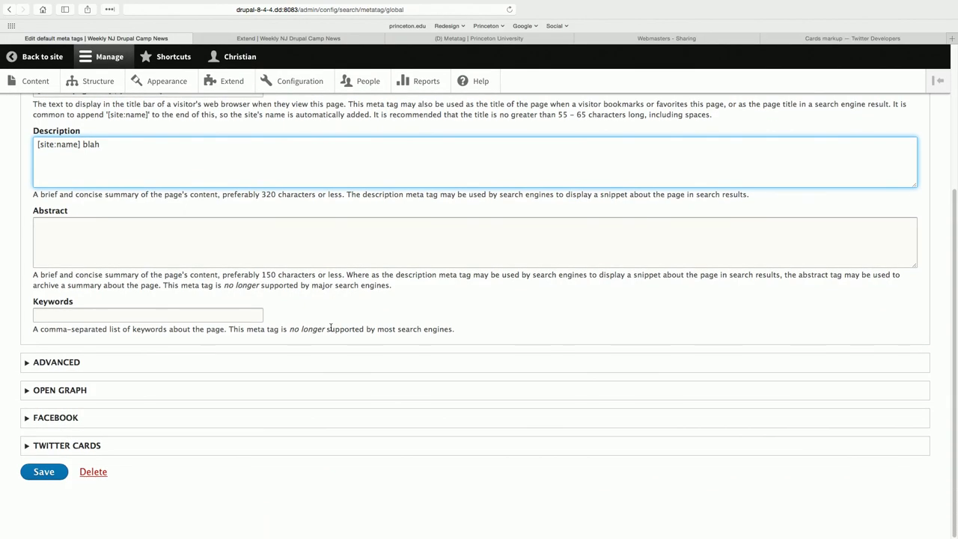
Step: Expand the Advanced meta tags, review the geographical, canonical URL and robots options, and collapse the section again
click(72, 368)
scroll(242, 309, down, 7)
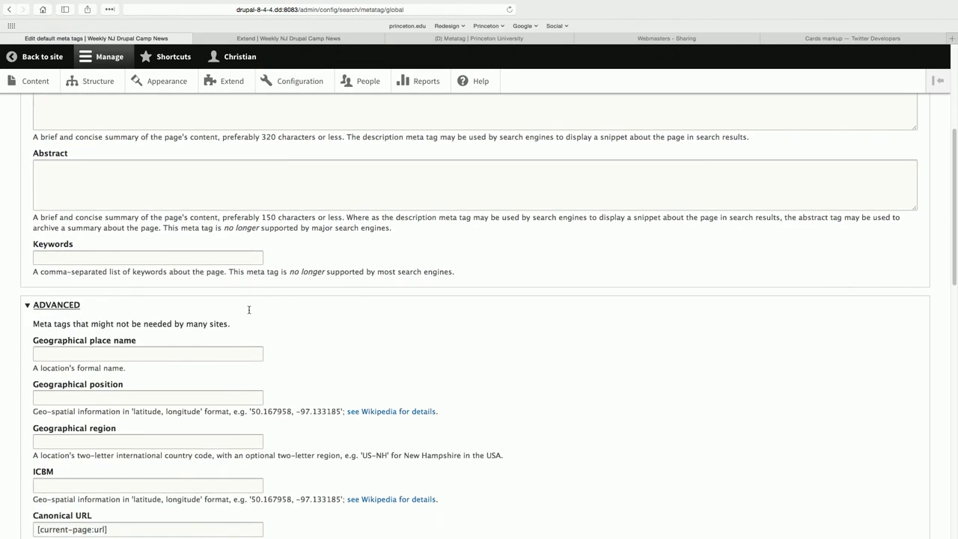
scroll(249, 309, down, 5)
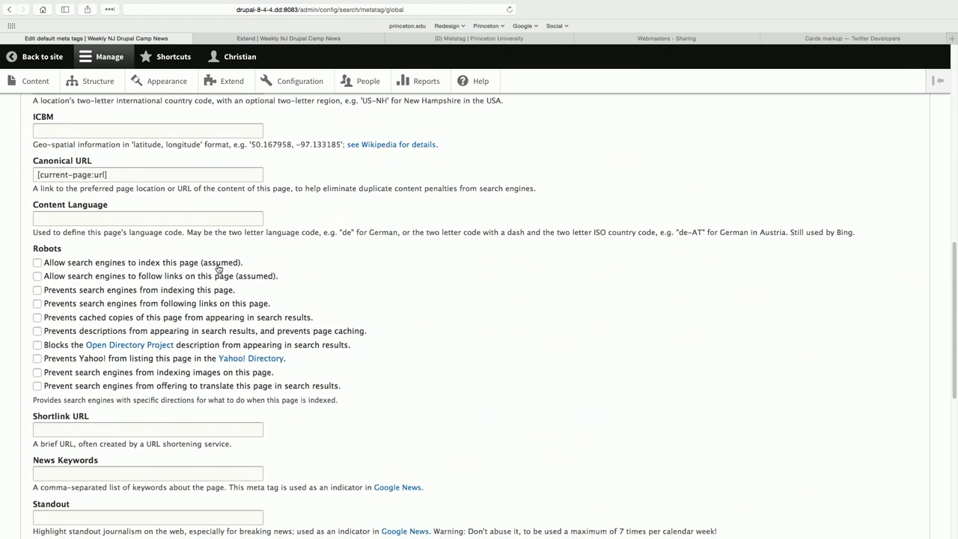
scroll(332, 267, up, 7)
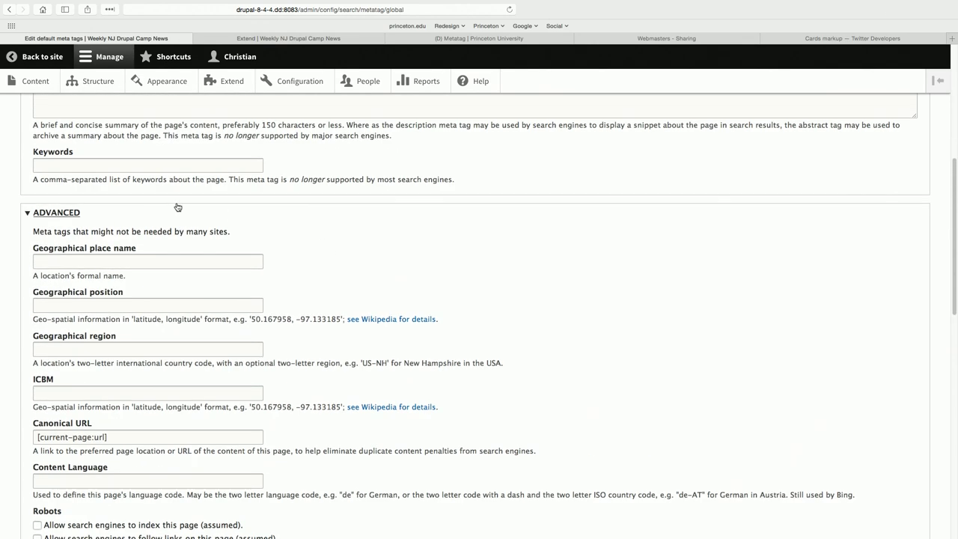
click(75, 215)
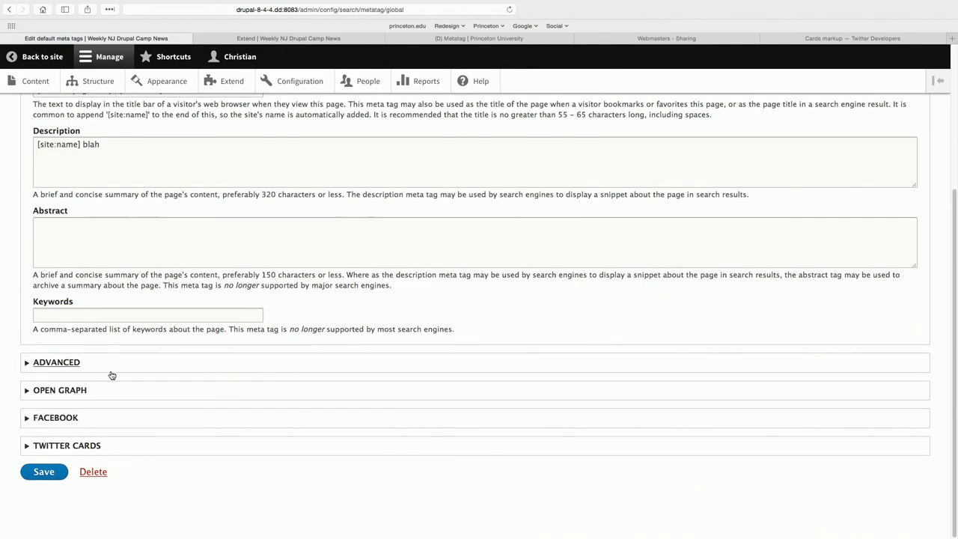
Step: Expand the Open Graph section and review its fields from Determiner to Article expiration date & time
click(73, 394)
scroll(179, 346, down, 3)
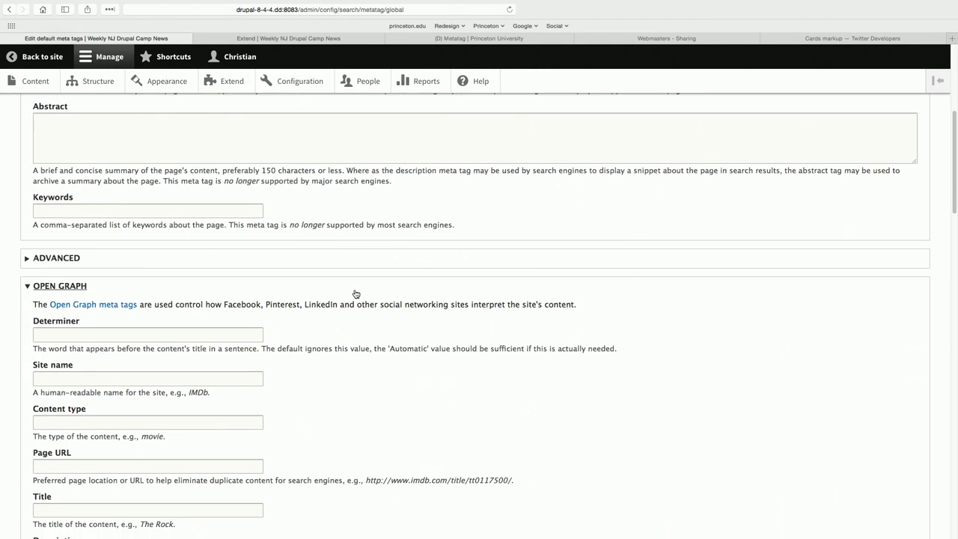
scroll(356, 294, down, 20)
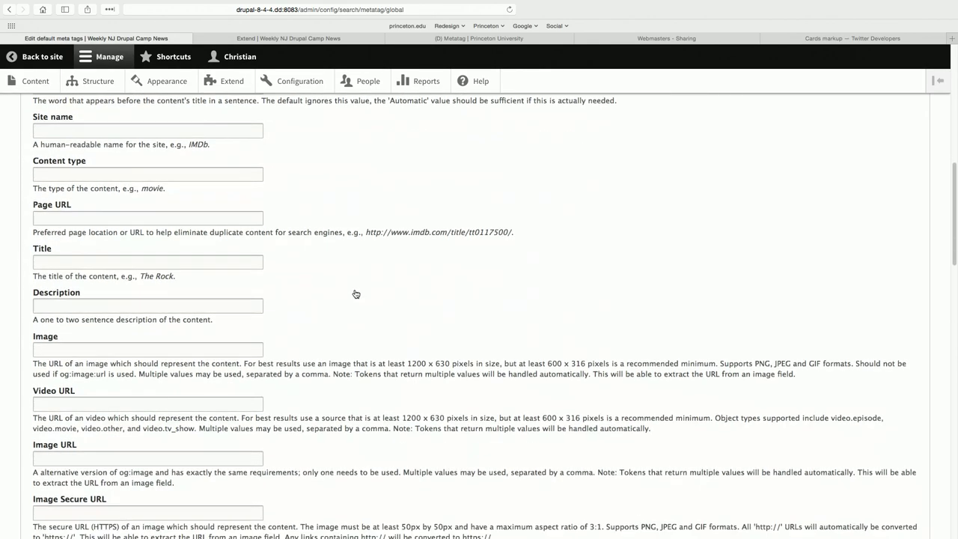
scroll(354, 292, down, 18)
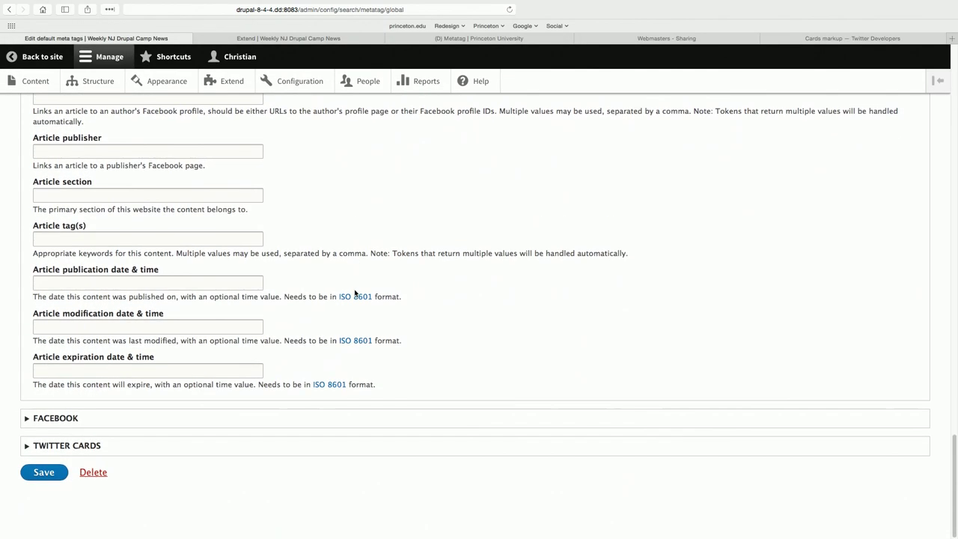
scroll(355, 293, up, 20)
scroll(355, 293, up, 15)
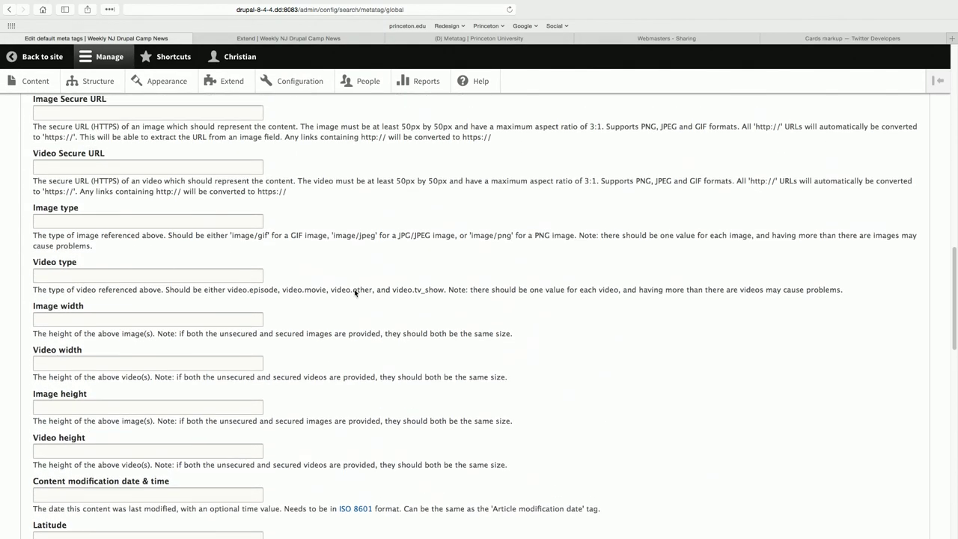
scroll(354, 291, up, 2)
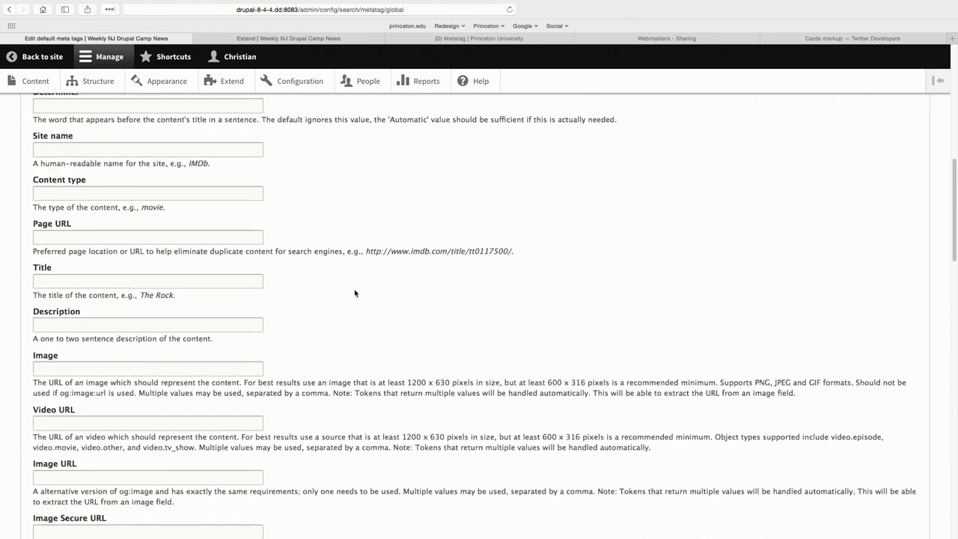
scroll(355, 293, up, 2)
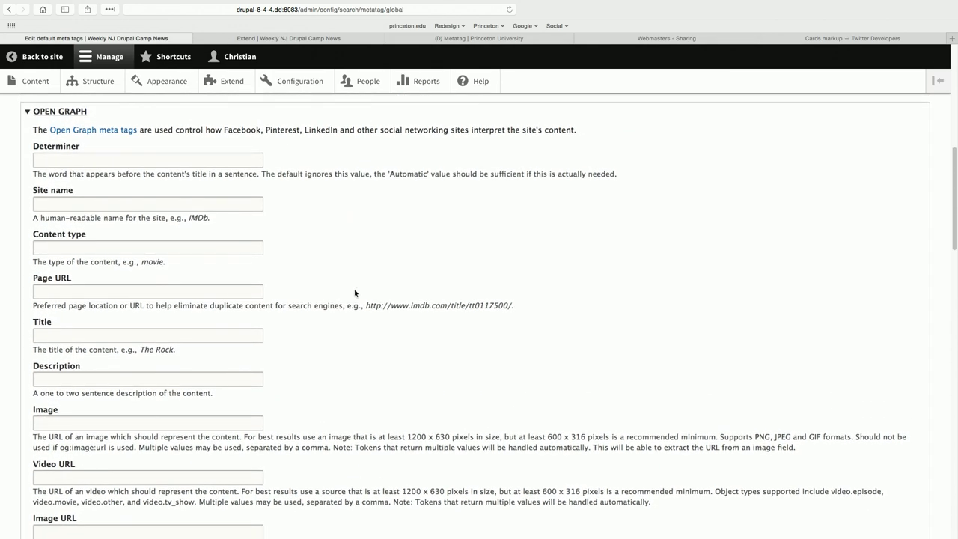
Step: Copy the [current-page:title] token from the Page title field in Basic Tags
click(203, 338)
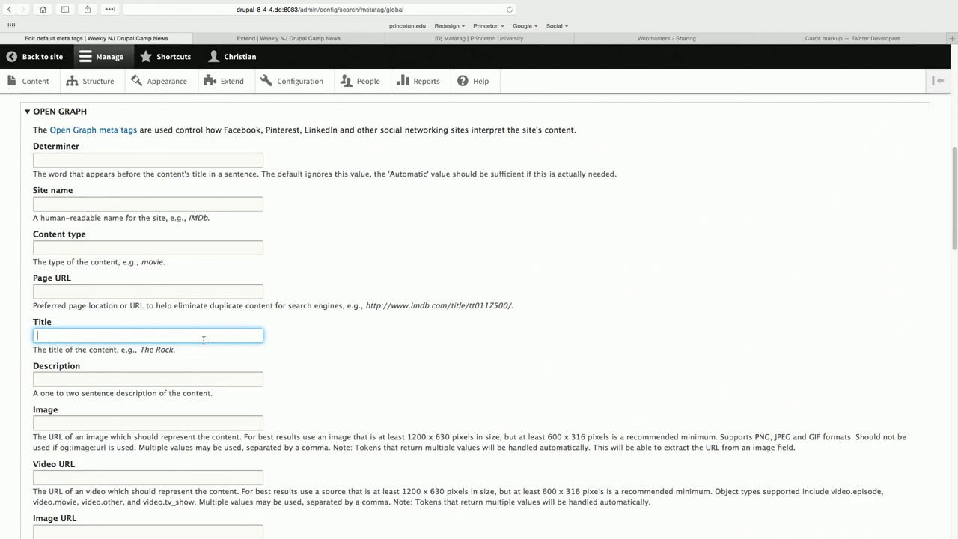
scroll(371, 319, down, 1)
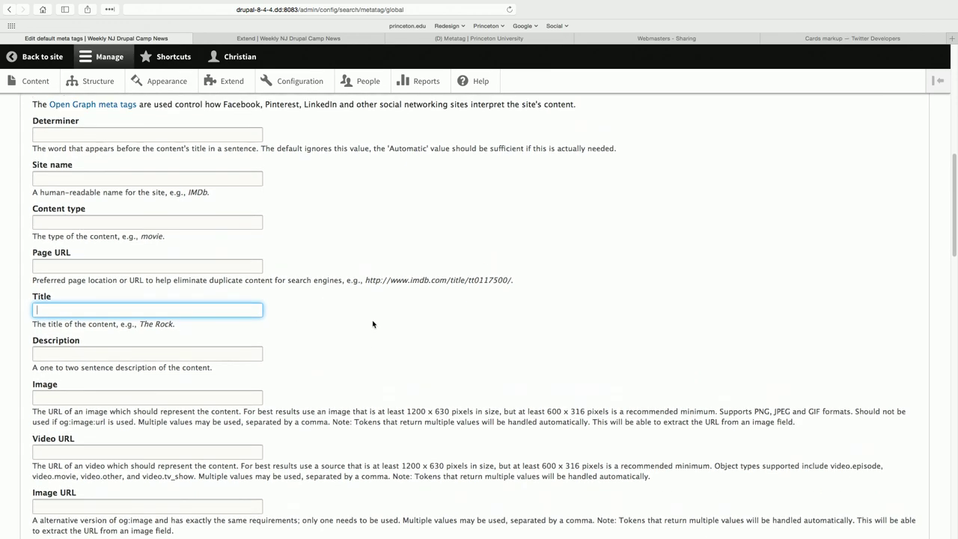
scroll(372, 319, up, 15)
scroll(376, 324, down, 1)
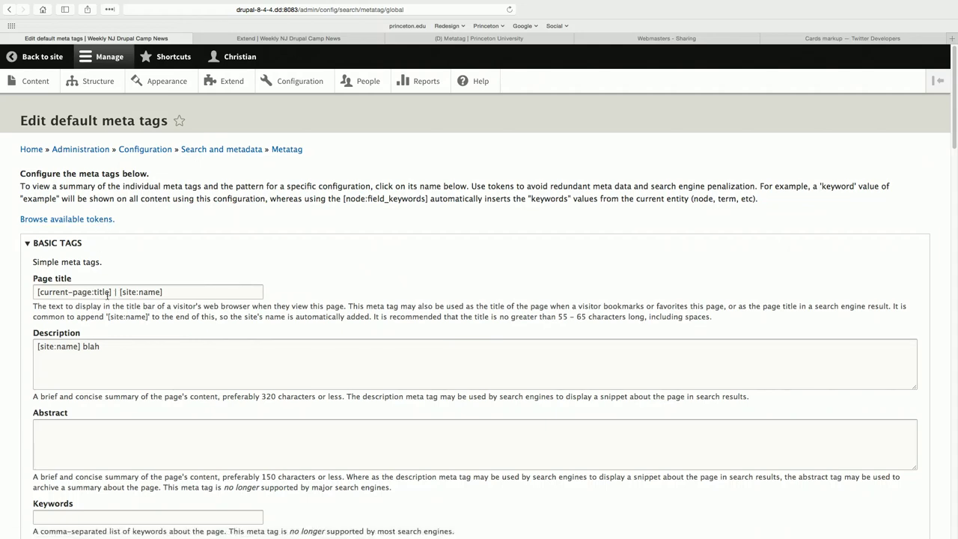
drag(112, 293, 10, 294)
key(super+c)
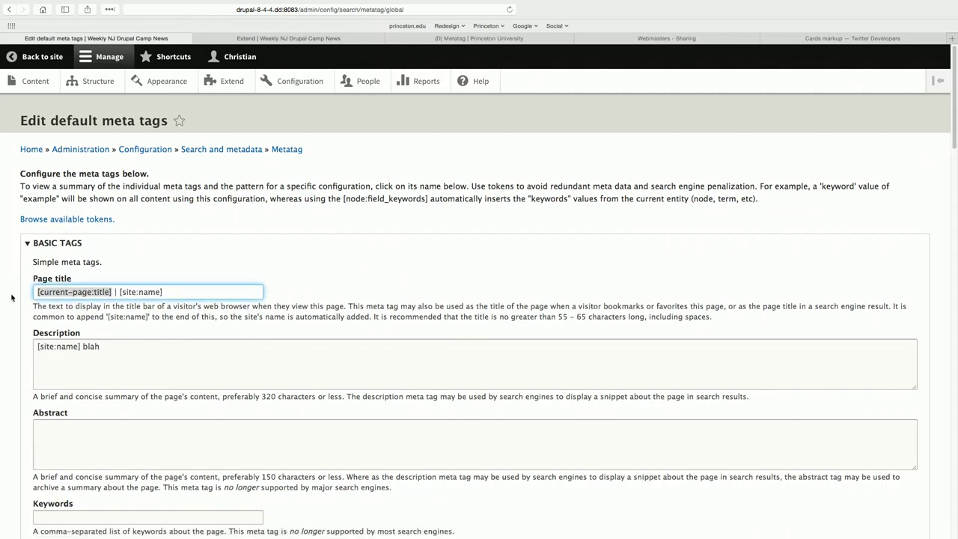
click(93, 219)
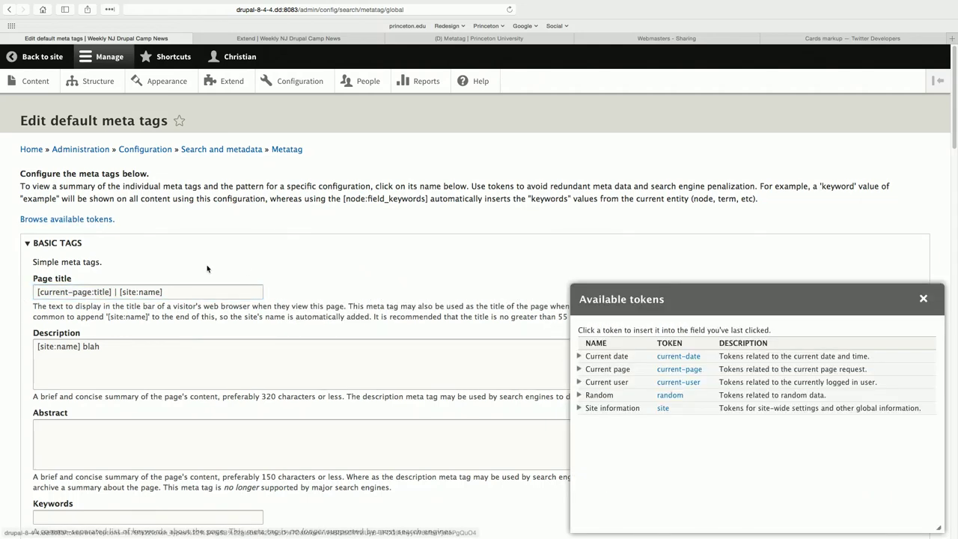
key(super+plus)
key(super+plus)
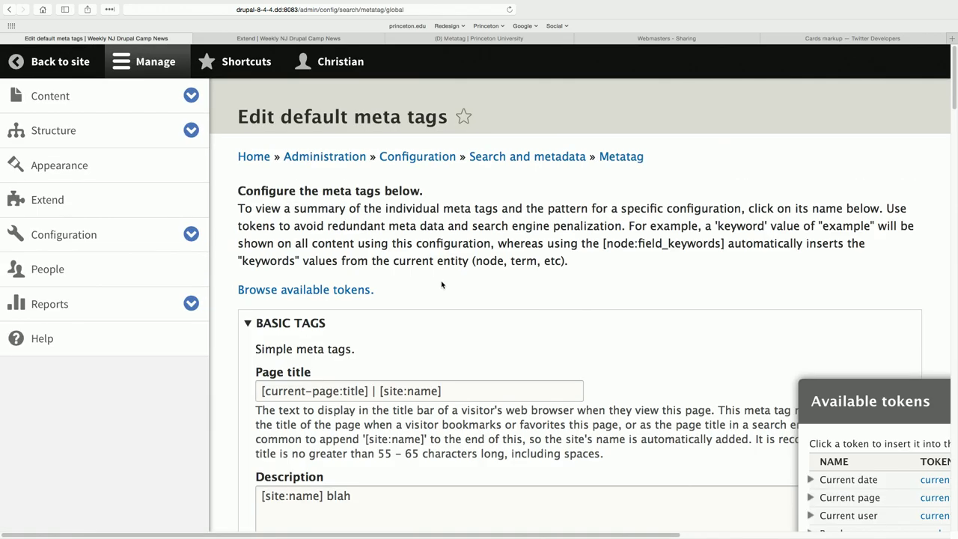
key(super+minus)
key(super+minus)
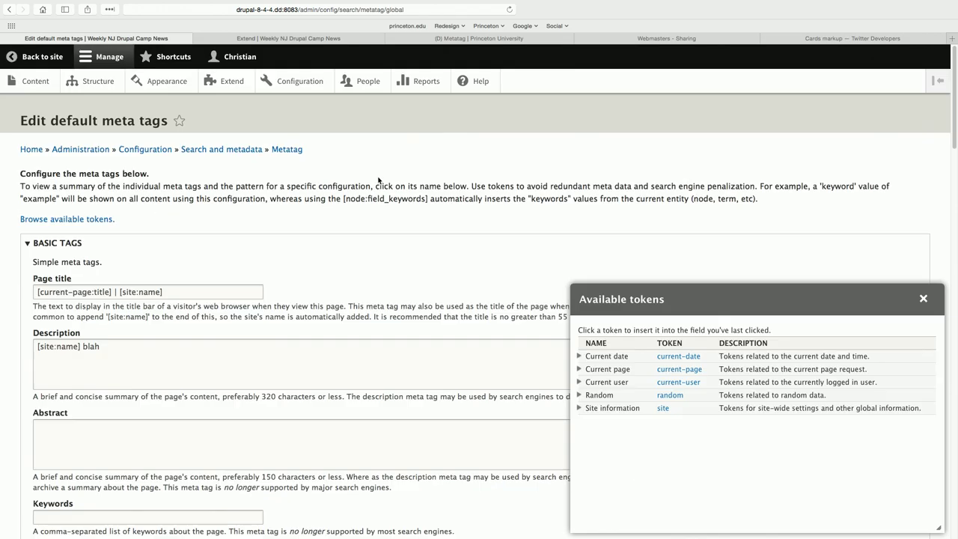
Step: Paste the [current-page:title] token into the Open Graph Title field
scroll(341, 176, down, 20)
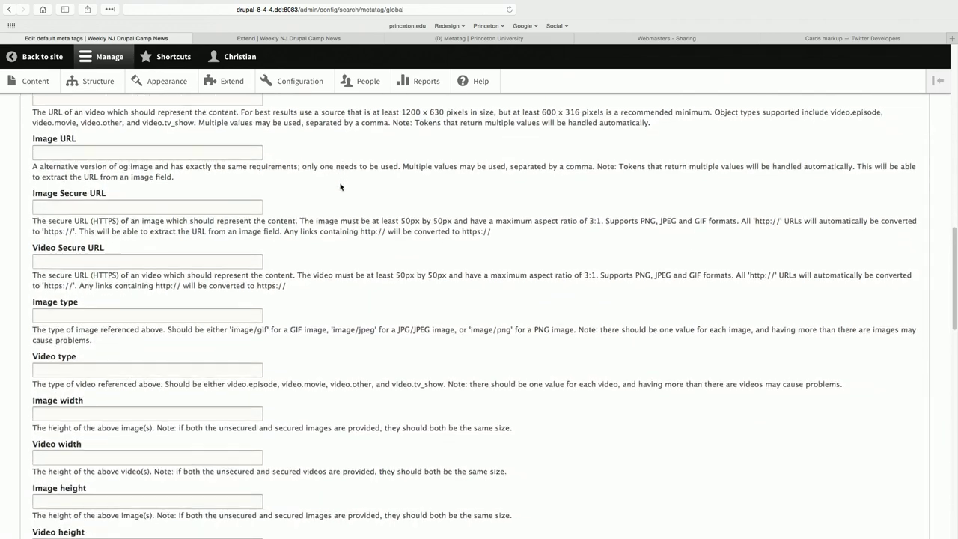
scroll(340, 186, up, 10)
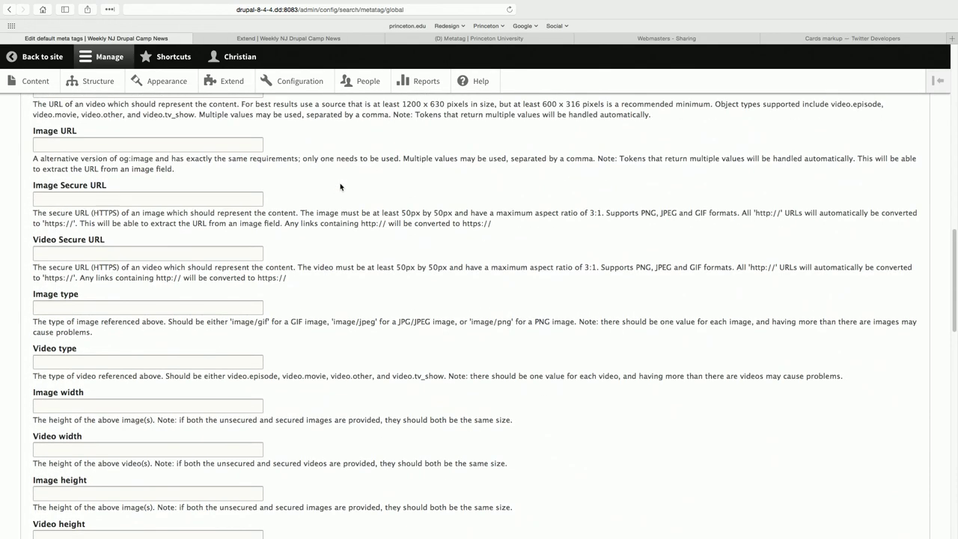
scroll(340, 187, up, 3)
right_click(341, 186)
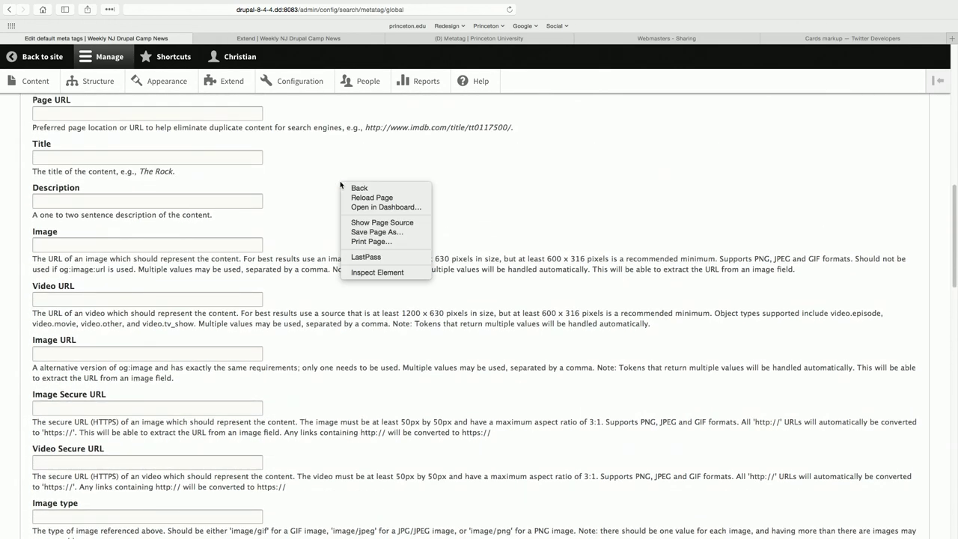
click(221, 153)
key(super+v)
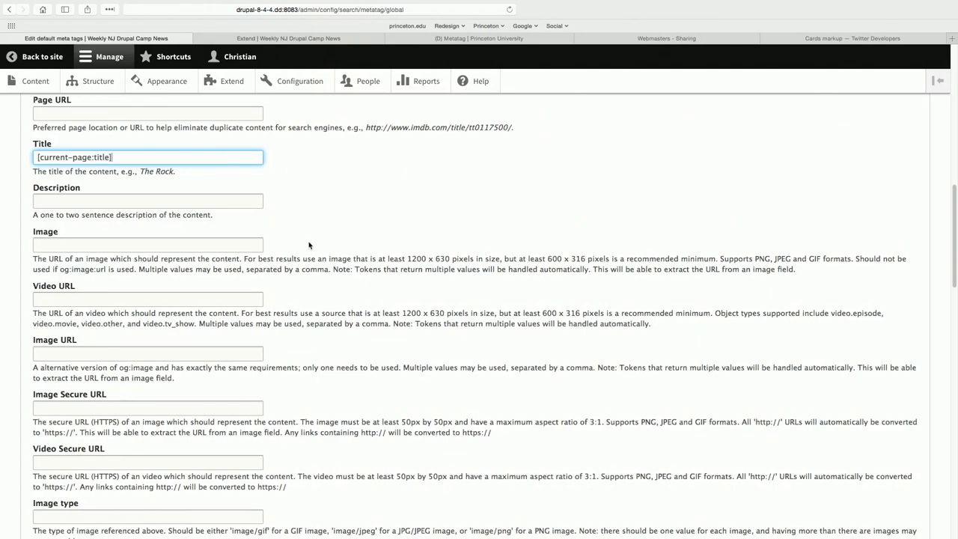
Step: Look through the remaining Open Graph fields and expand the Facebook section to view its meta tags
scroll(314, 246, down, 1)
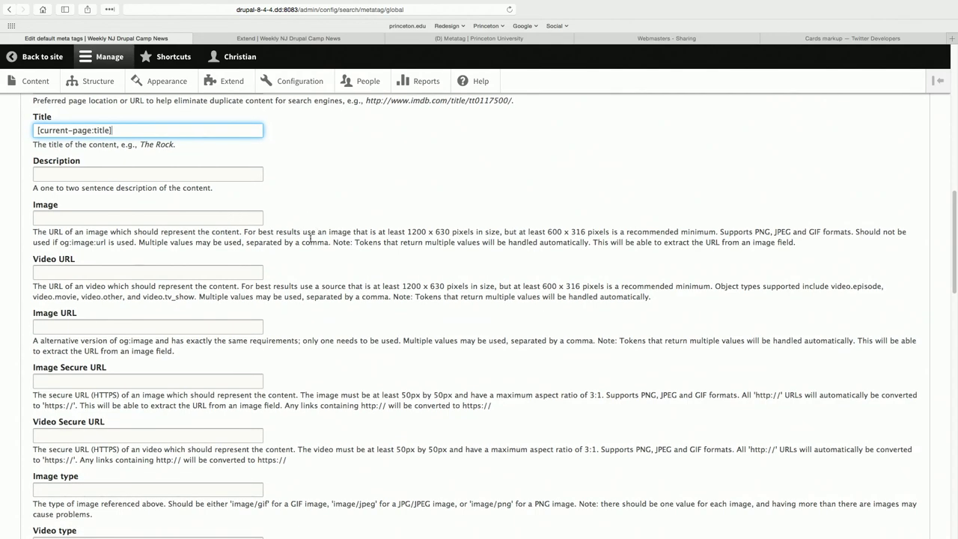
scroll(310, 237, down, 15)
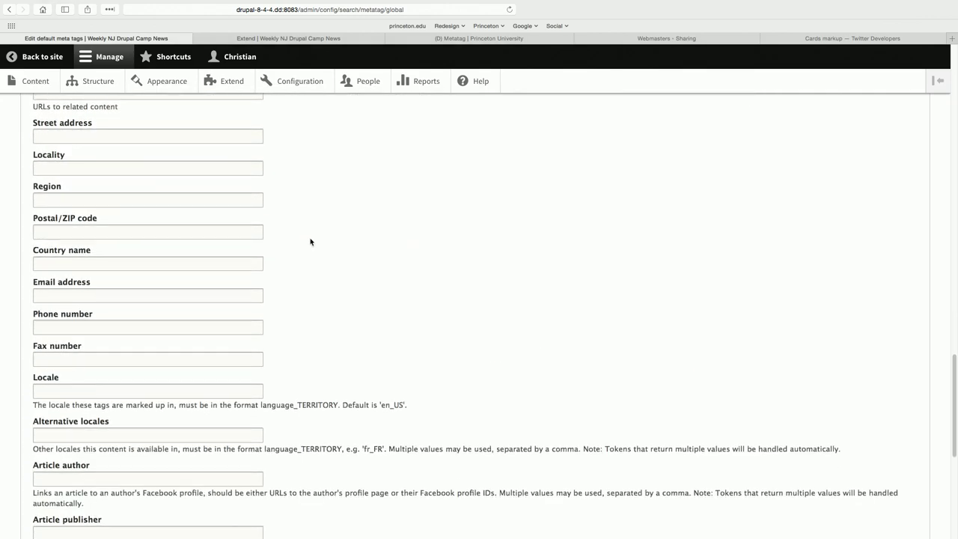
scroll(311, 241, down, 10)
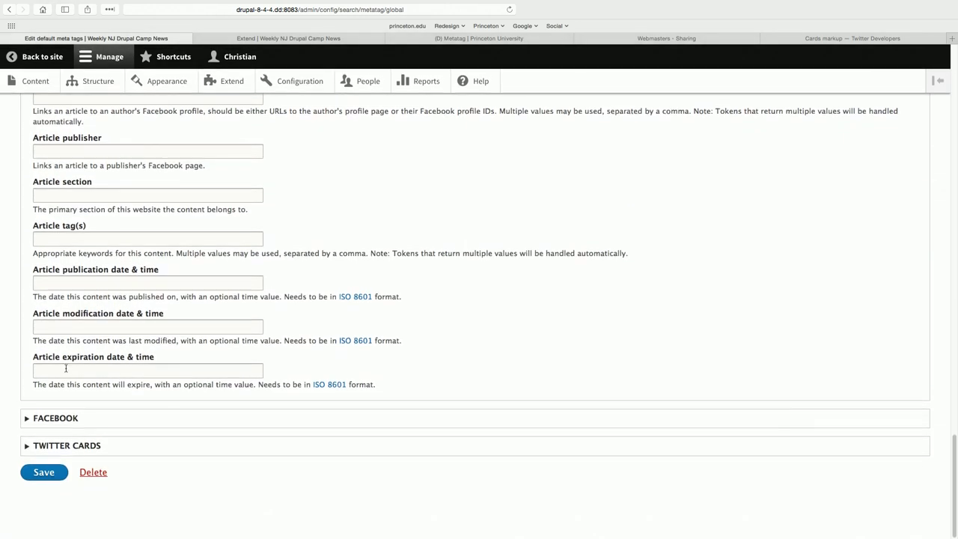
click(55, 419)
scroll(235, 359, down, 5)
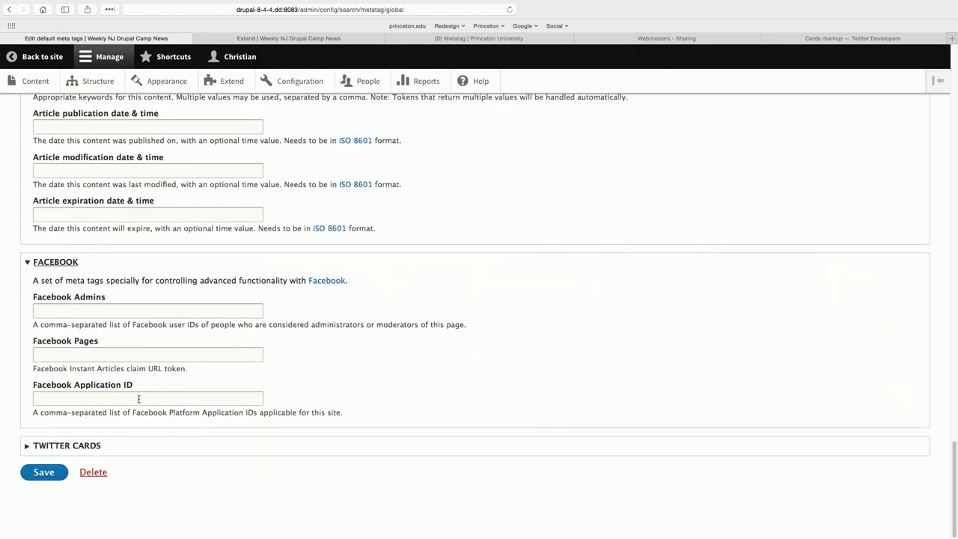
Step: Expand the Twitter Cards section and set the Twitter card type to Summary Card with large image
click(80, 445)
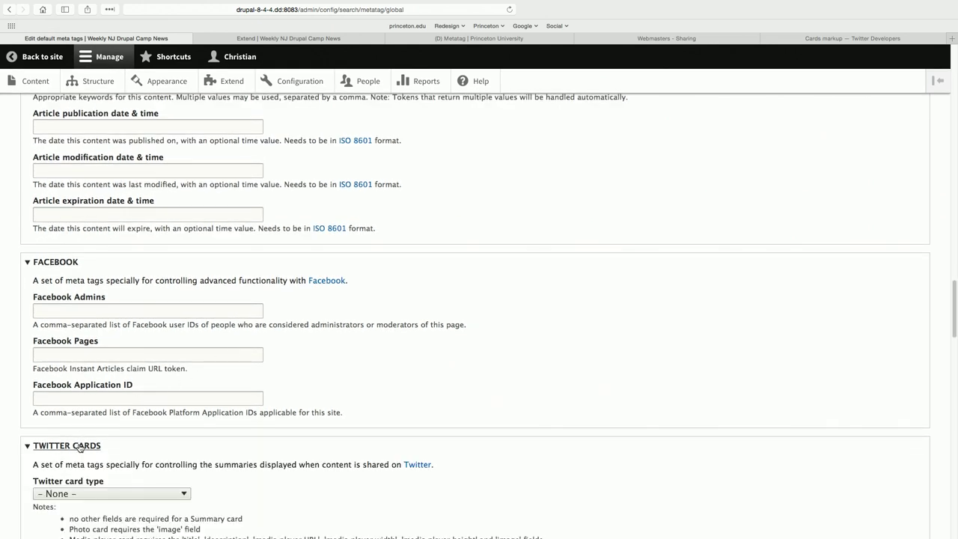
scroll(273, 376, down, 5)
click(170, 346)
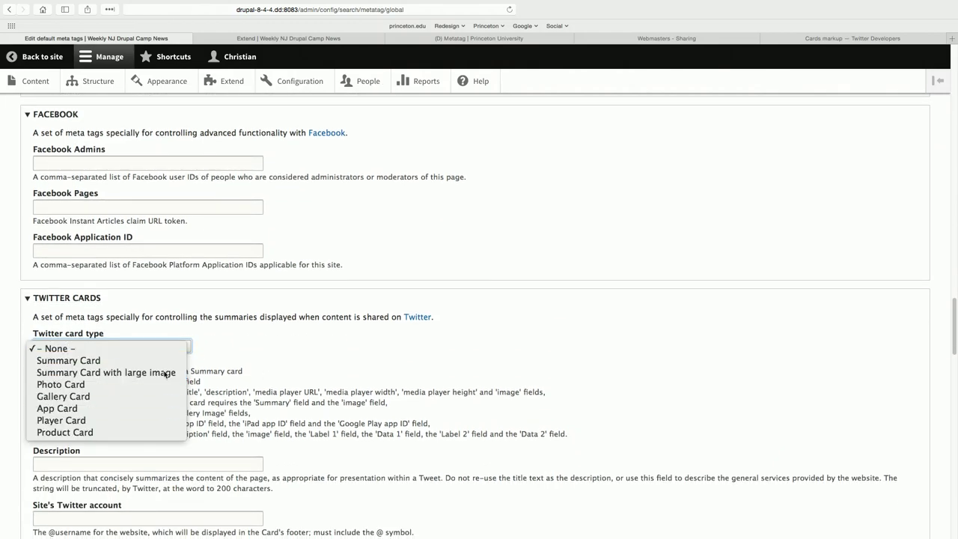
click(106, 372)
Step: Enter [current-page:title] as the Twitter Cards Title and save the Global default meta tags
scroll(299, 339, down, 5)
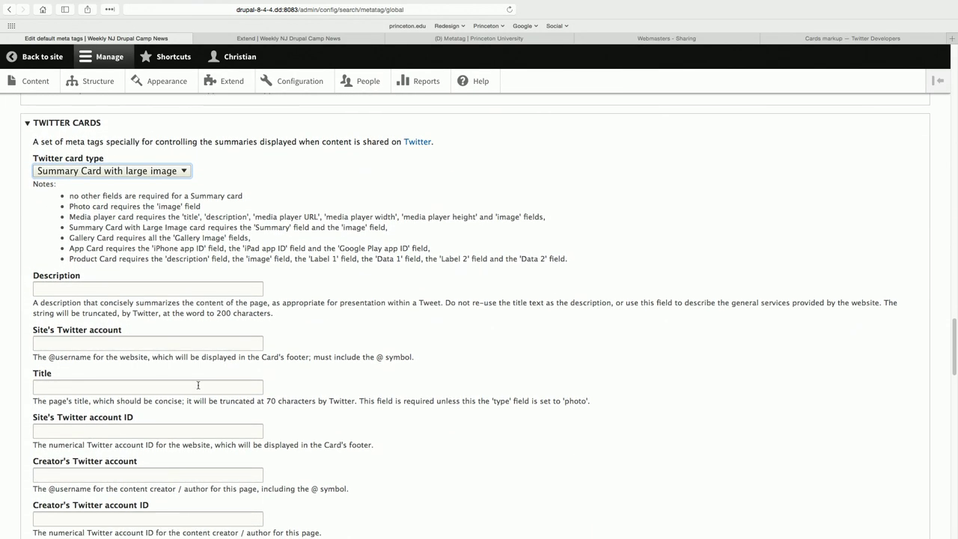
click(198, 386)
text([current-page:title])
scroll(374, 362, down, 10)
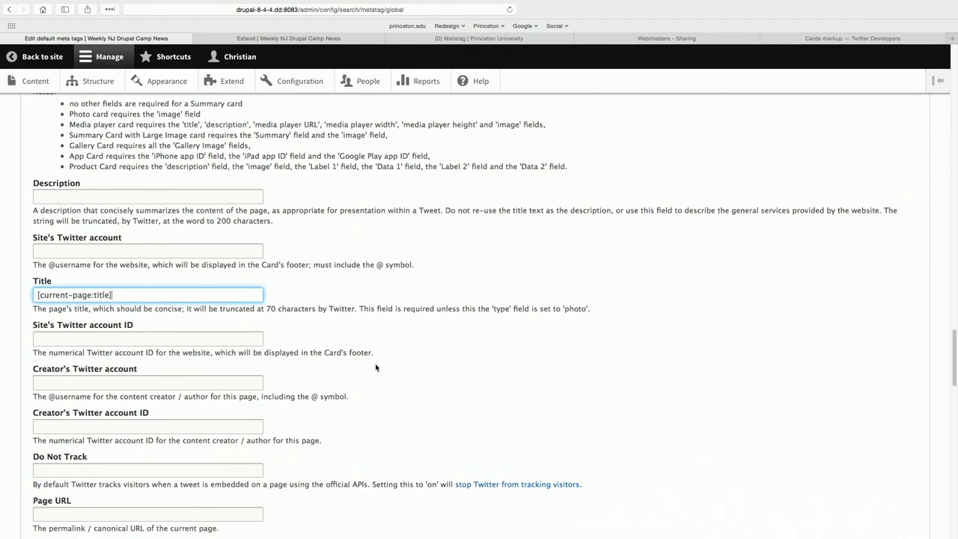
scroll(374, 363, down, 12)
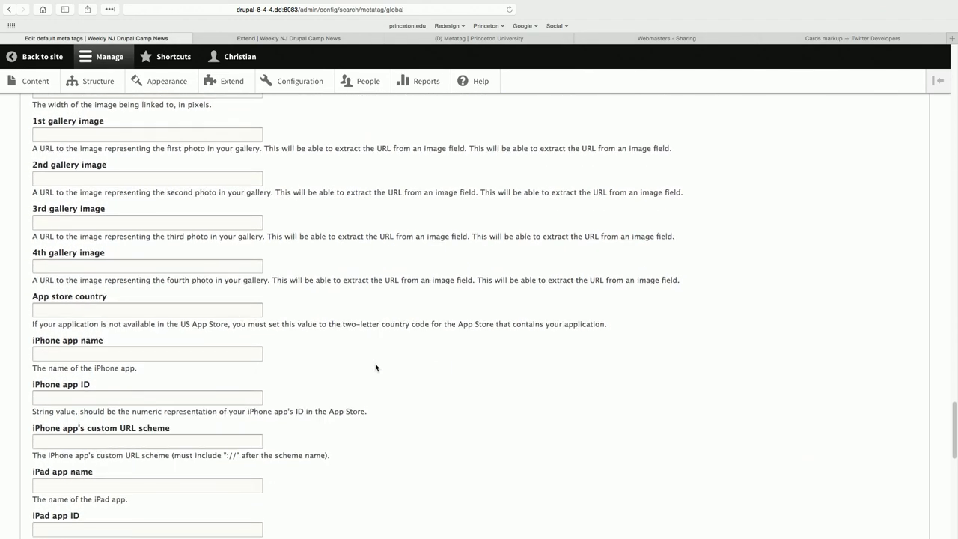
scroll(375, 366, down, 15)
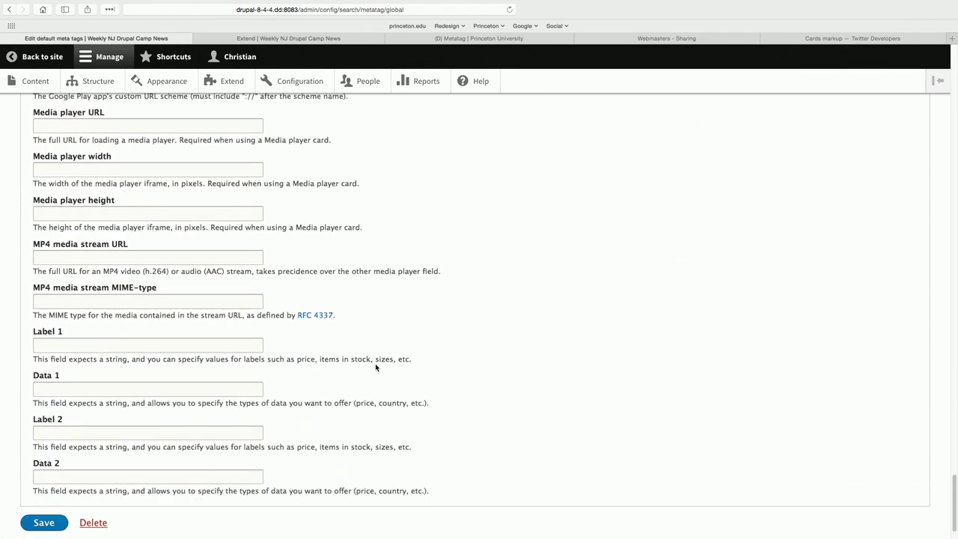
click(44, 466)
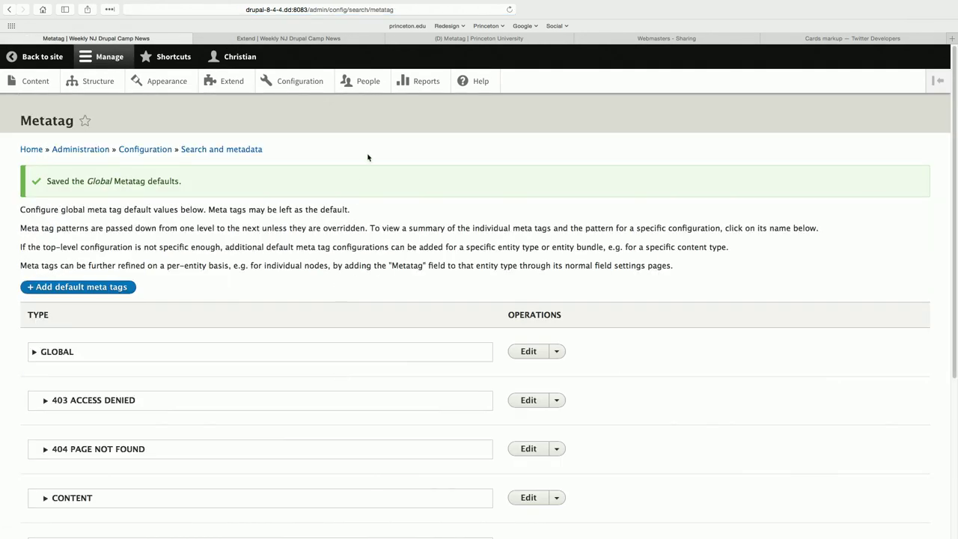
Step: Go to the site's Performance configuration and clear all caches
click(300, 82)
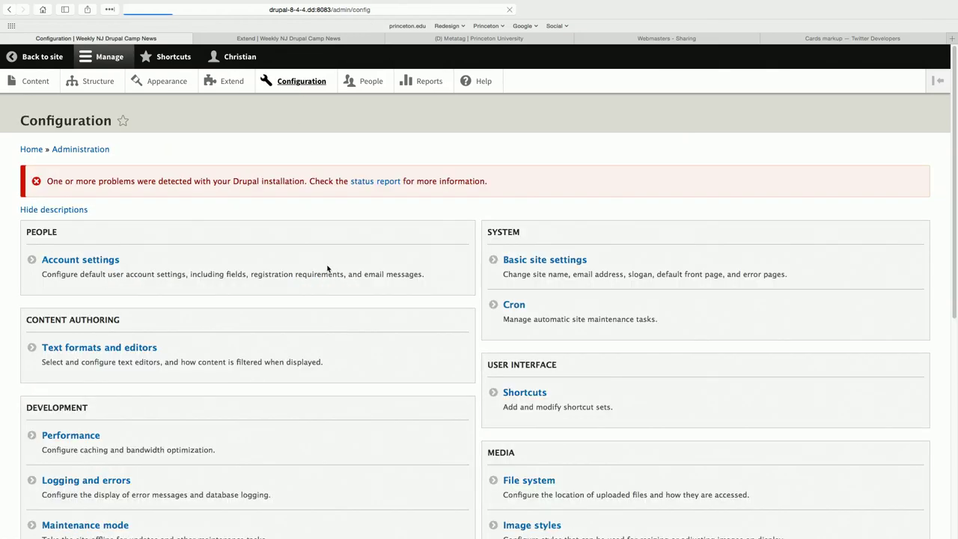
scroll(327, 268, down, 10)
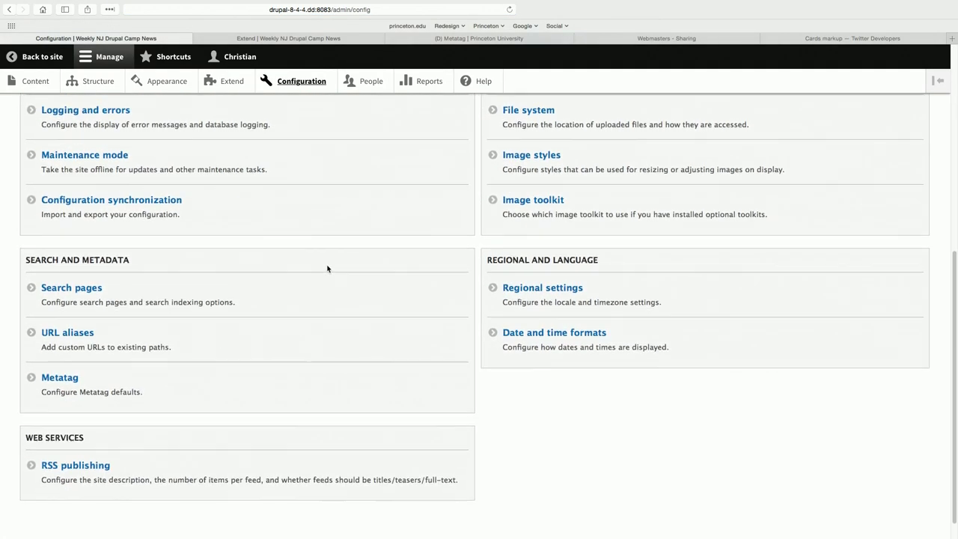
scroll(327, 268, up, 10)
scroll(327, 268, down, 2)
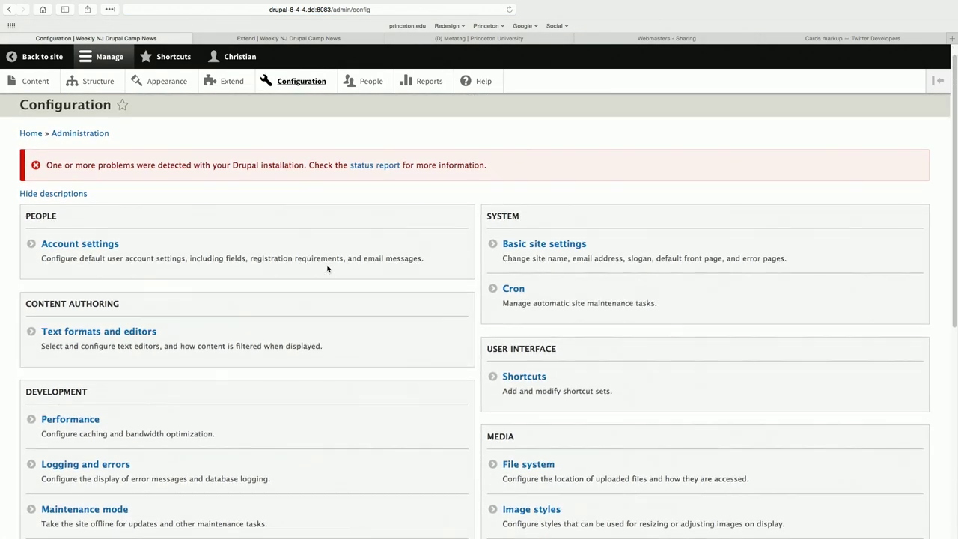
click(65, 390)
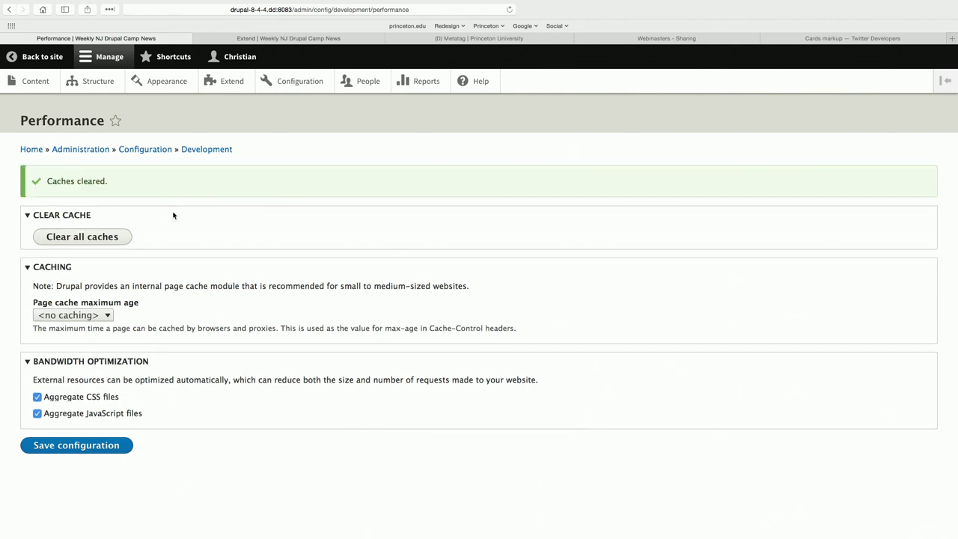
Step: Return to the site, open the article "Hillary Clinton Adopts Alien Baby" and show its page source
click(42, 57)
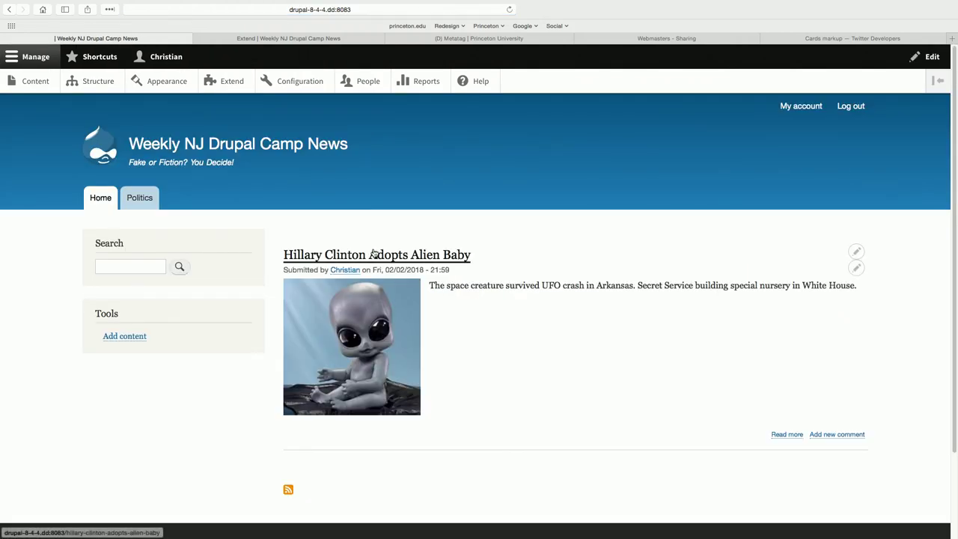
click(374, 252)
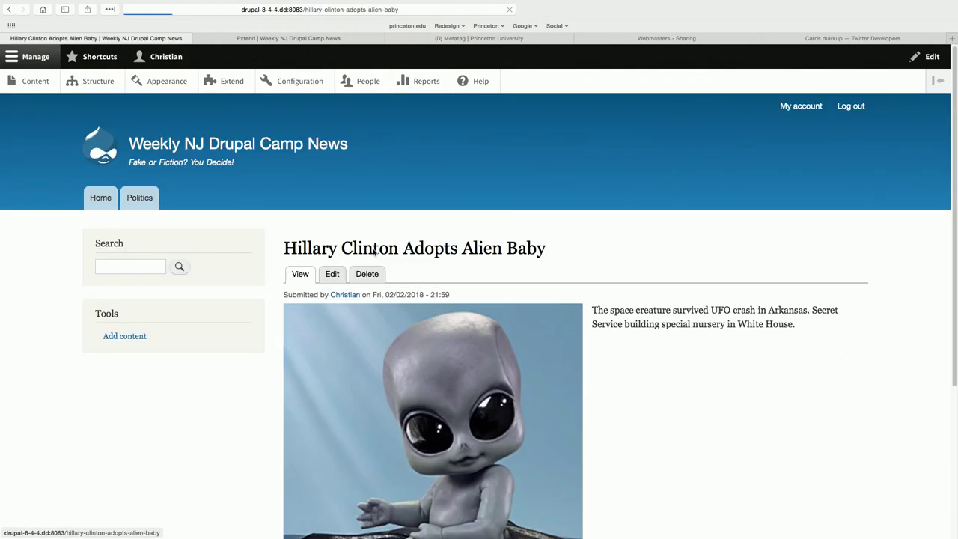
scroll(591, 227, down, 1)
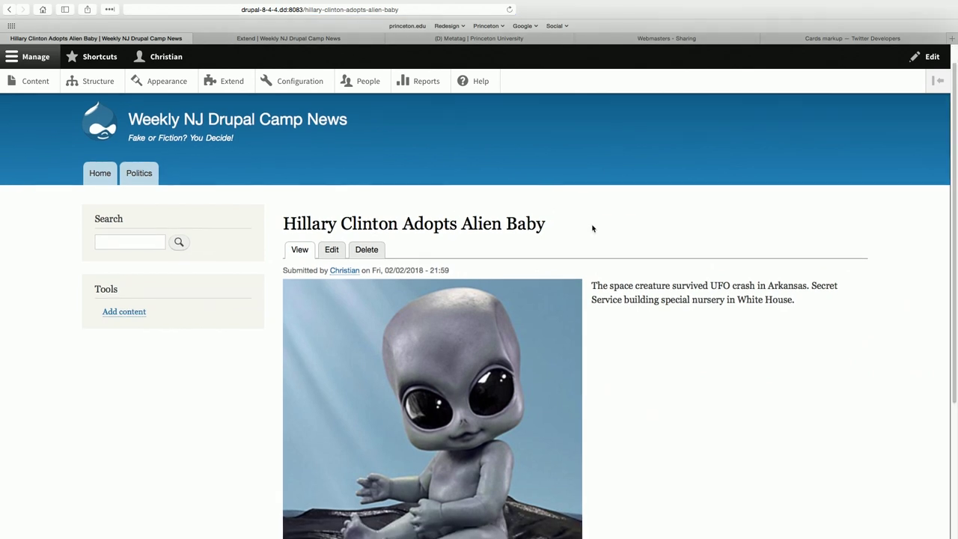
right_click(204, 385)
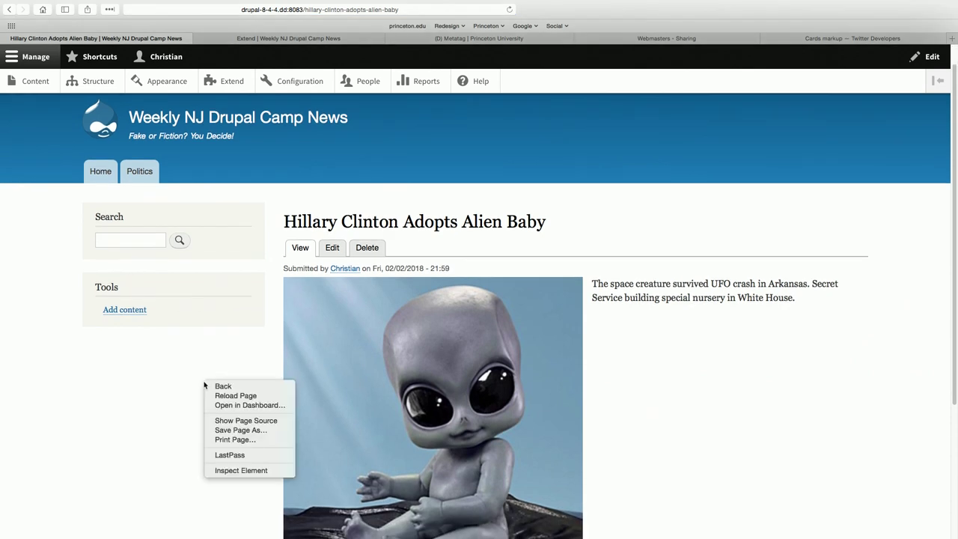
click(225, 421)
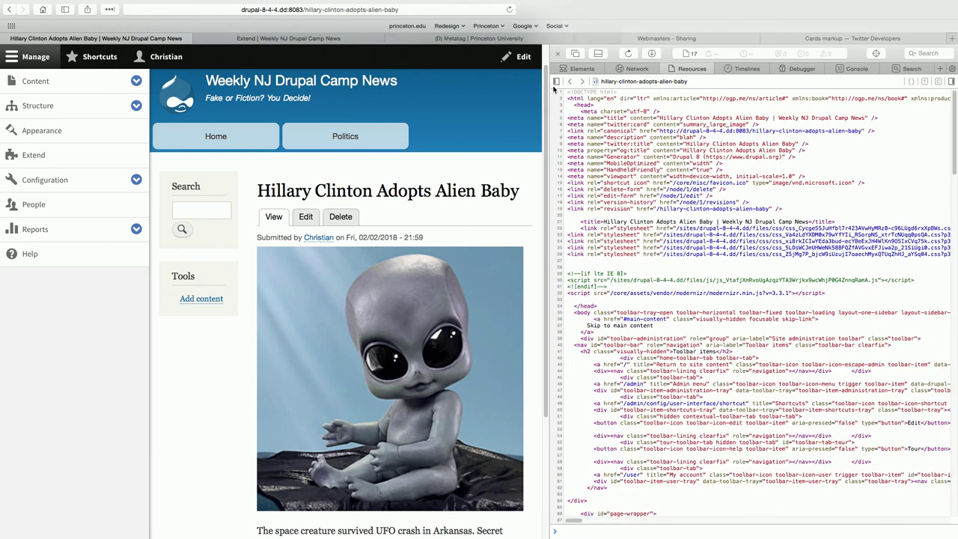
Step: Widen the page source view across most of the window and enlarge its text four levels
drag(550, 88, 254, 95)
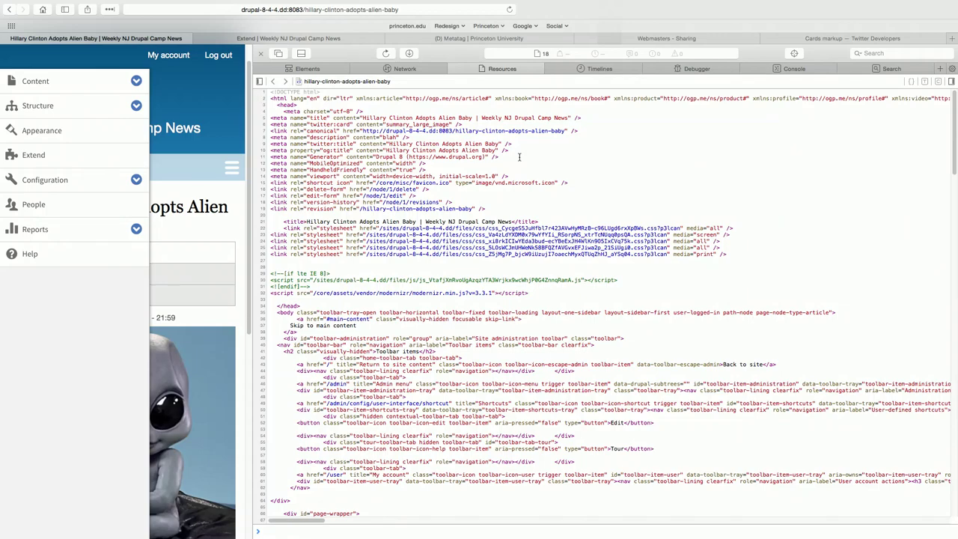
key(super+equal)
key(super+equal)
key(super+equal)
key(super+equal)
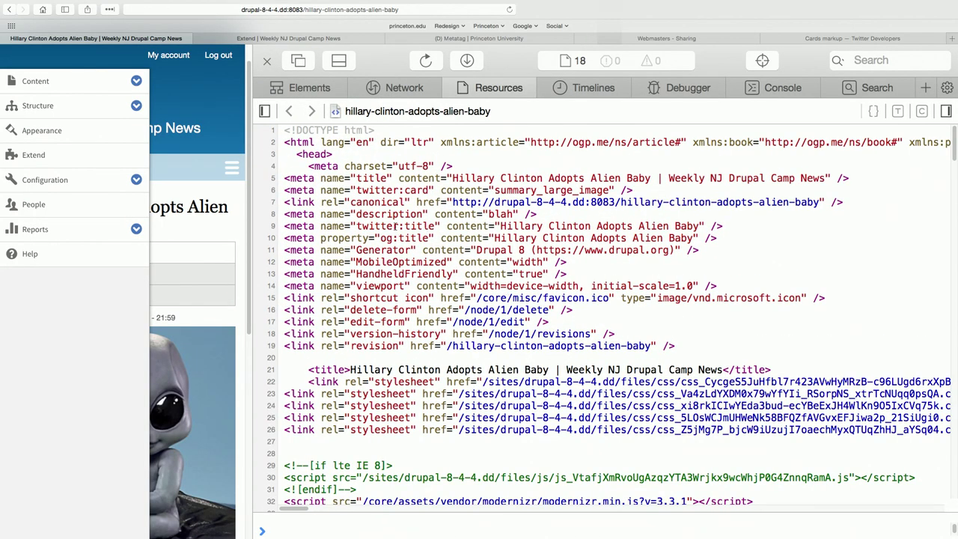
Step: Examine the twitter:title and og:title meta tags with their content values in the page source, and close the inspector
drag(392, 226, 415, 226)
drag(490, 225, 588, 226)
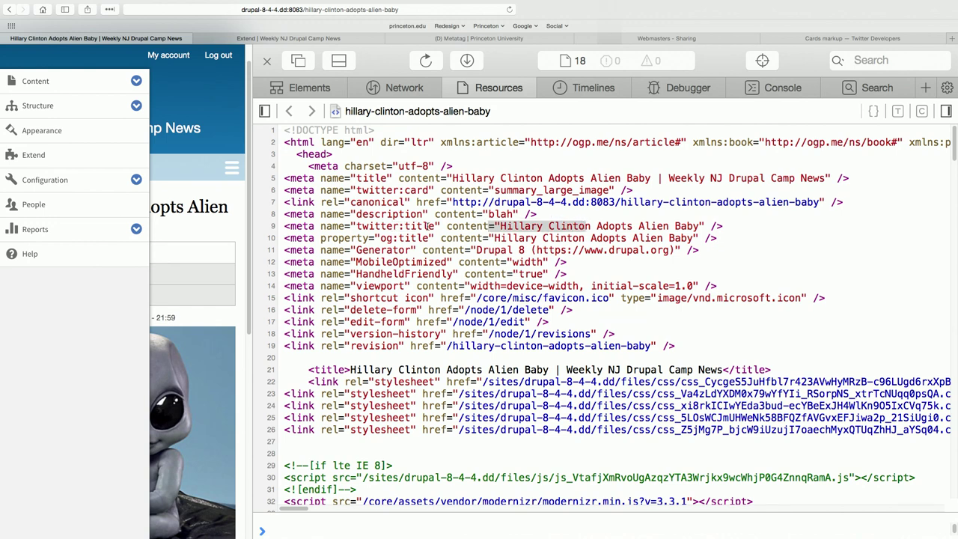
drag(386, 238, 429, 238)
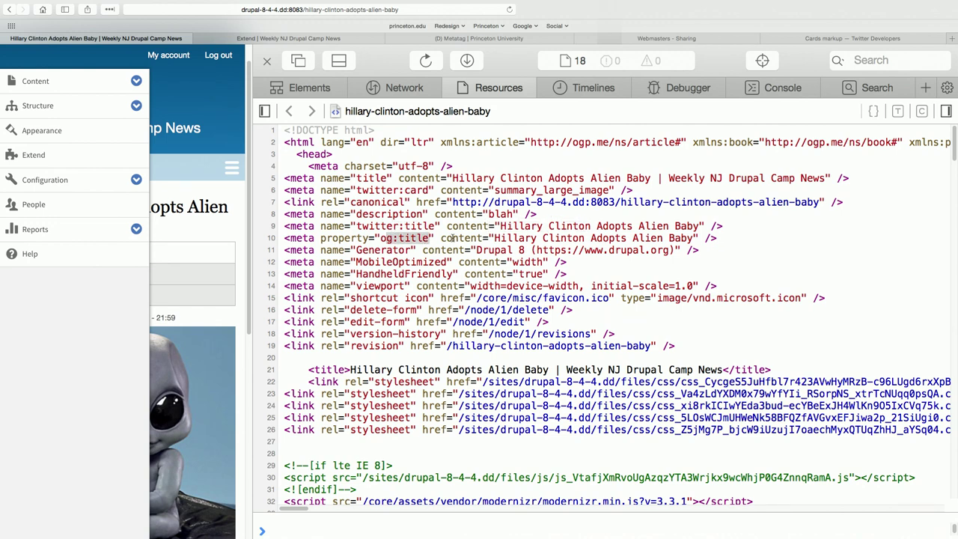
drag(493, 238, 552, 237)
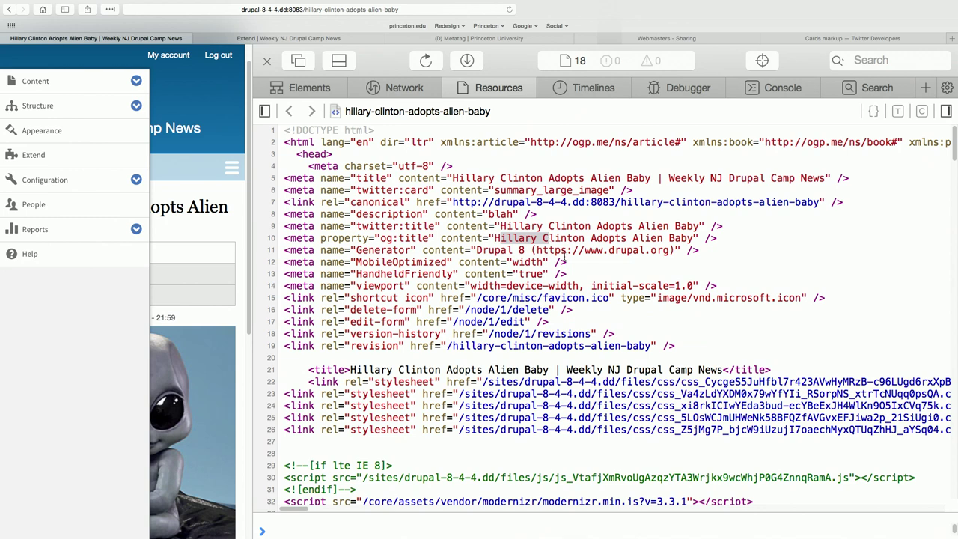
click(266, 61)
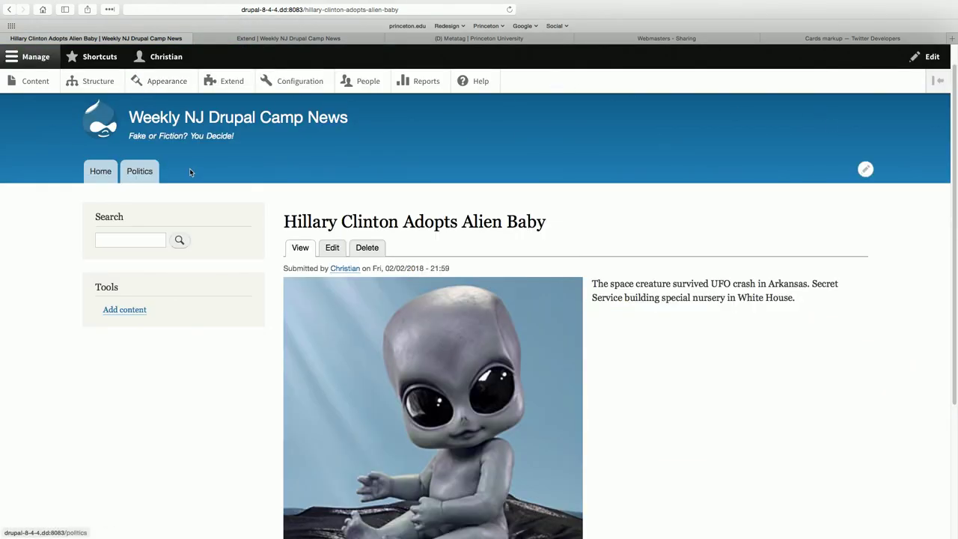
Step: Open the Metatag configuration page and expand the Global entry to review its default tags and tokens
click(288, 84)
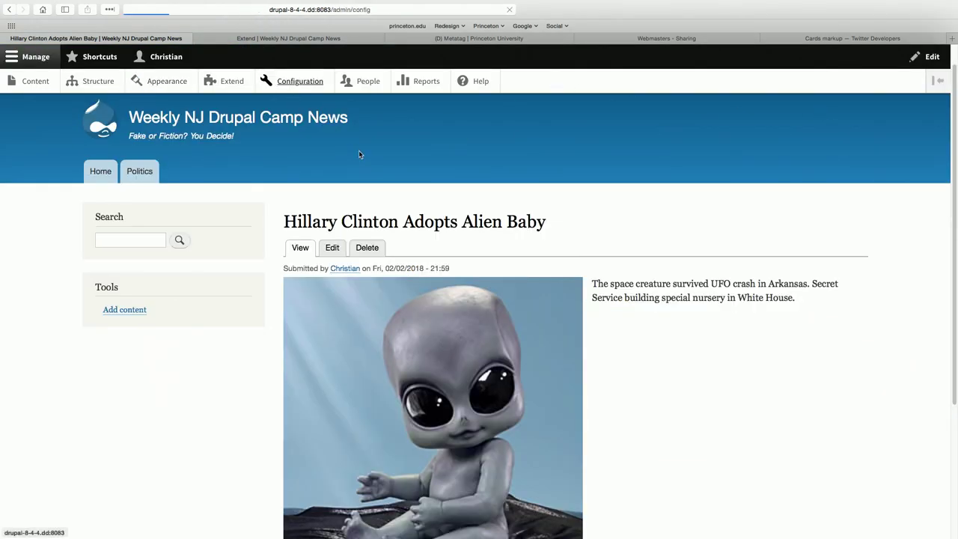
scroll(358, 154, down, 10)
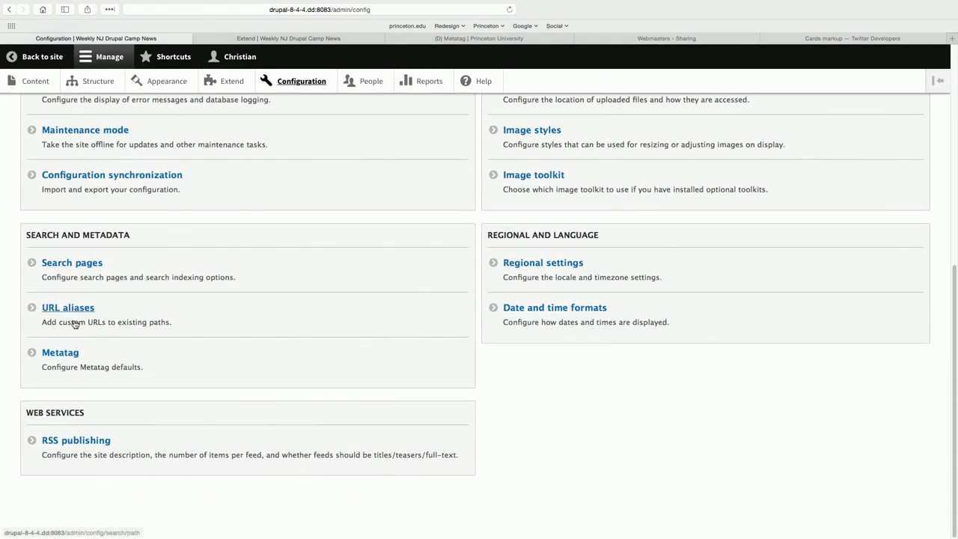
click(71, 353)
scroll(224, 314, down, 1)
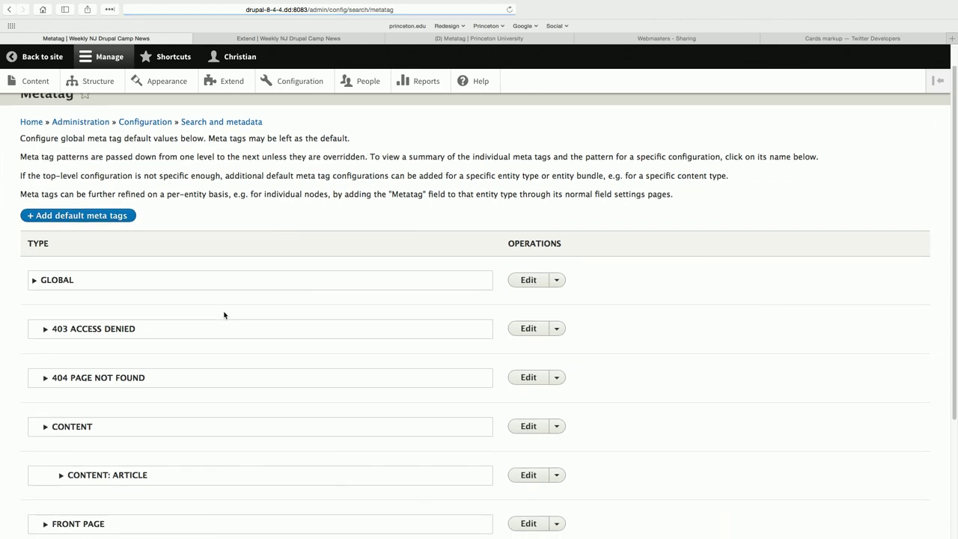
click(72, 286)
scroll(260, 295, down, 3)
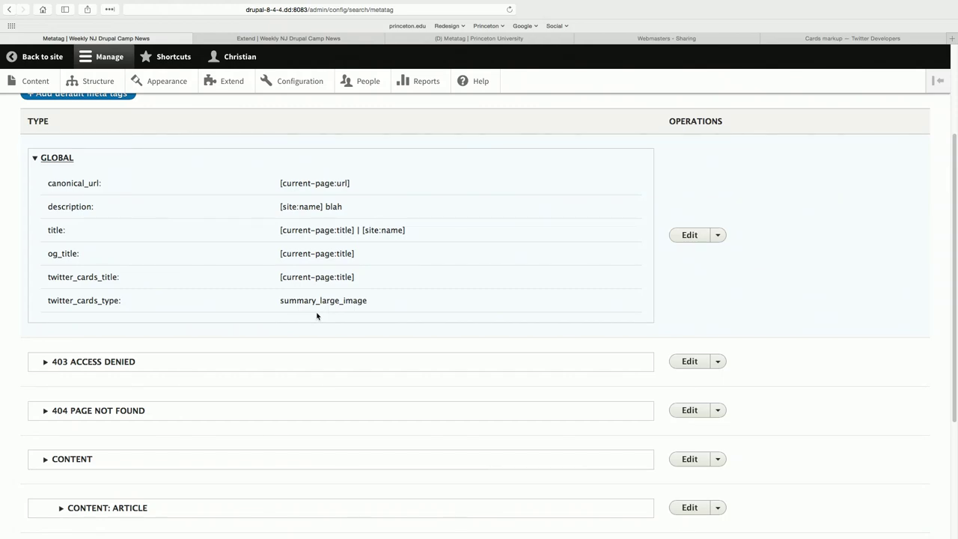
scroll(316, 316, down, 2)
scroll(316, 315, up, 1)
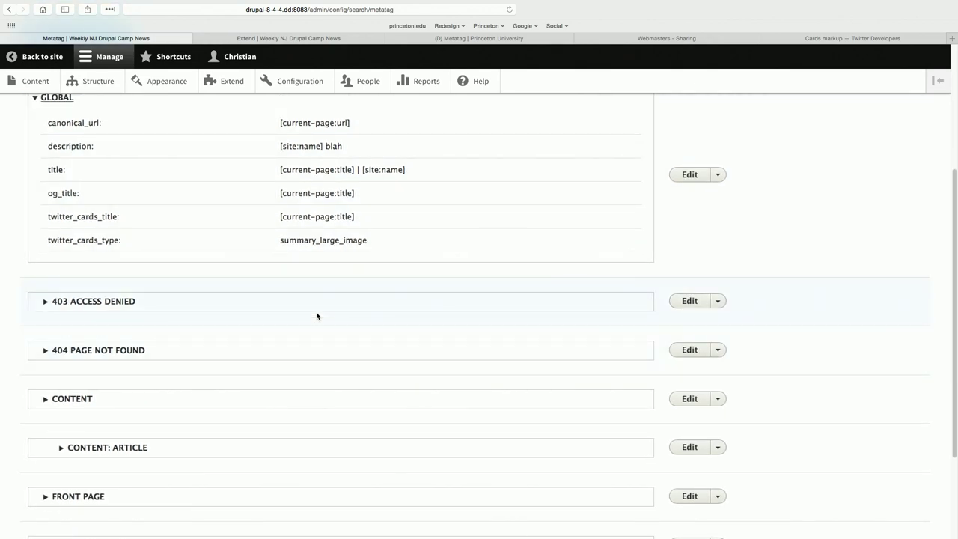
Step: Delete the Content: Article meta tag defaults and confirm the deletion
scroll(316, 316, down, 1)
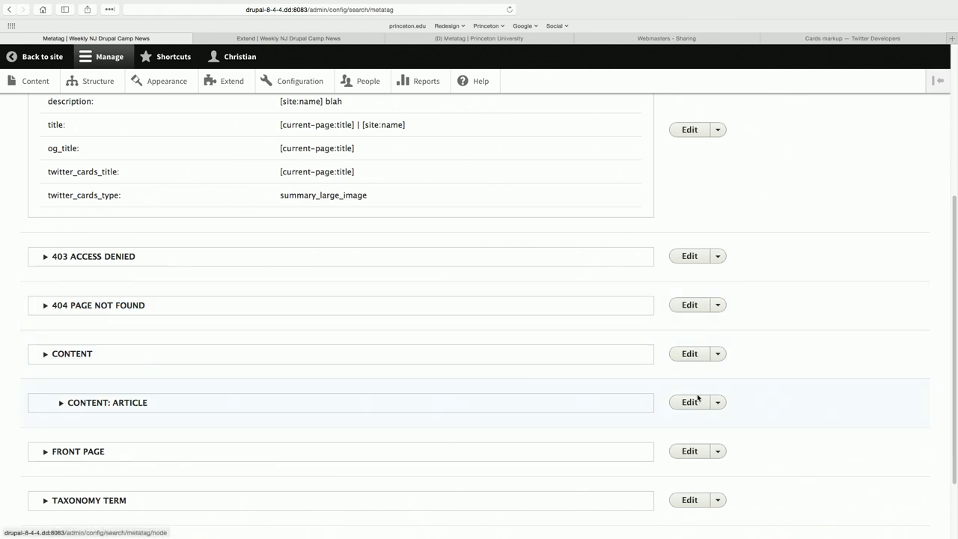
click(719, 404)
click(694, 414)
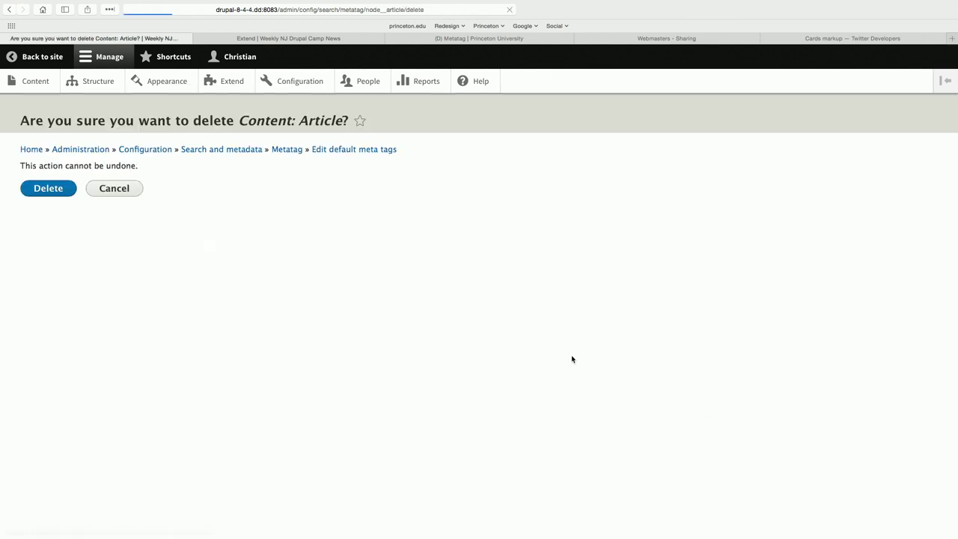
click(49, 188)
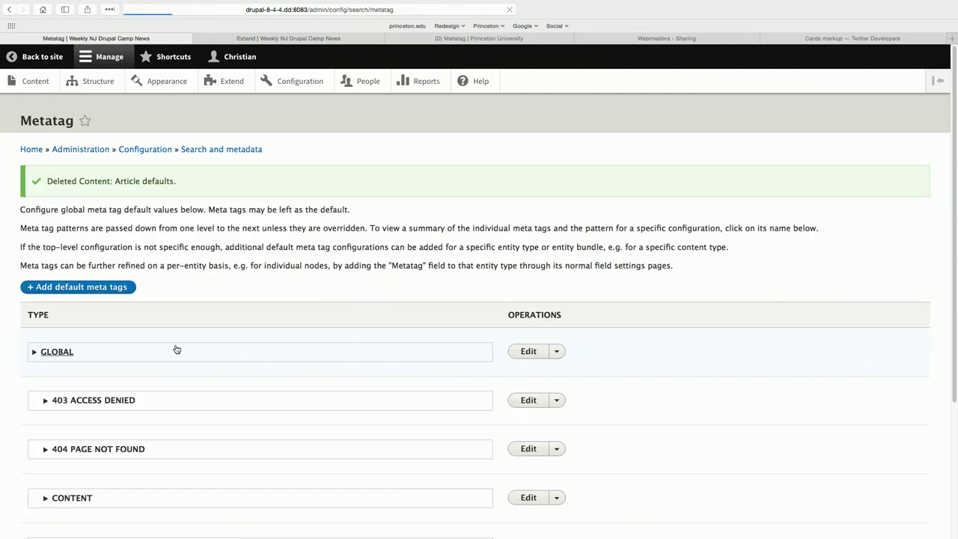
Step: Expand the Content entry to review its default meta tags and which level it inherits from
scroll(175, 349, down, 5)
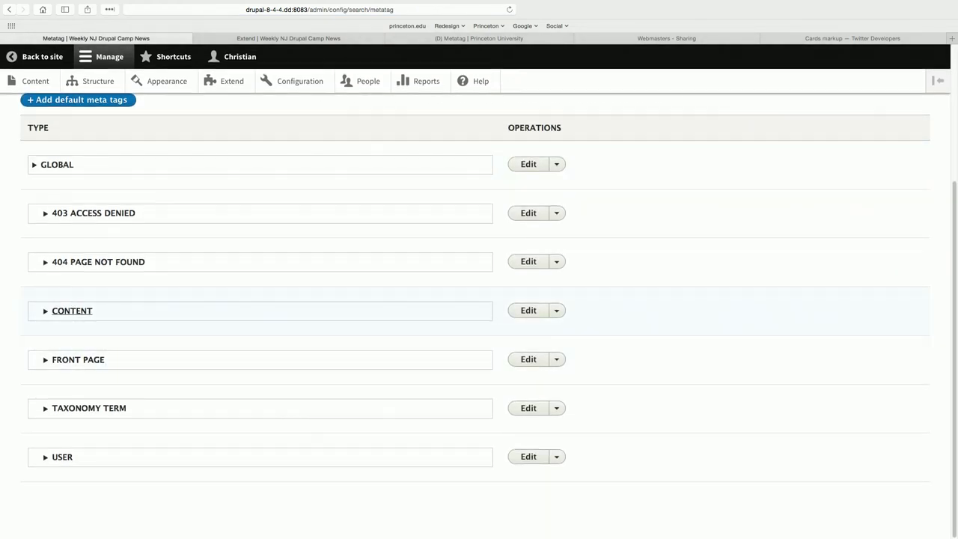
click(71, 315)
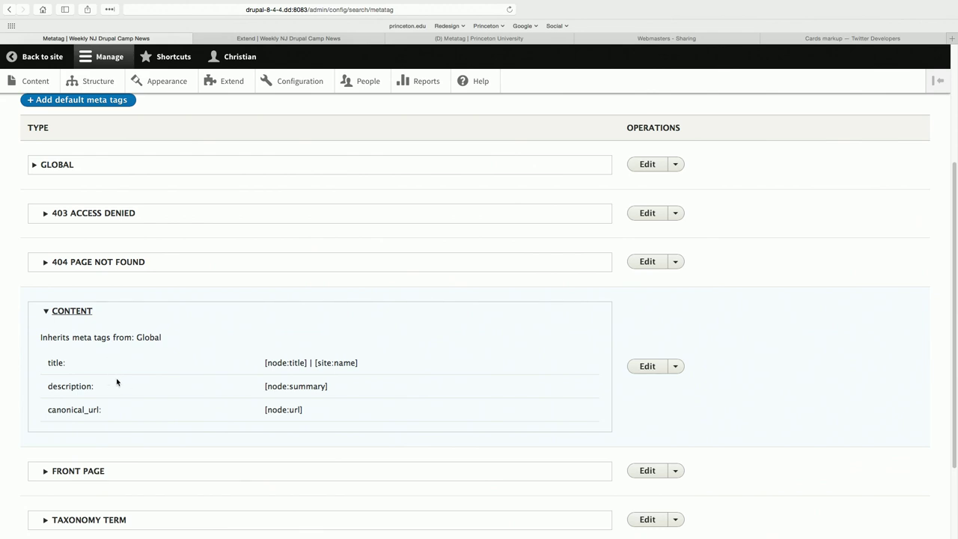
scroll(116, 382, up, 3)
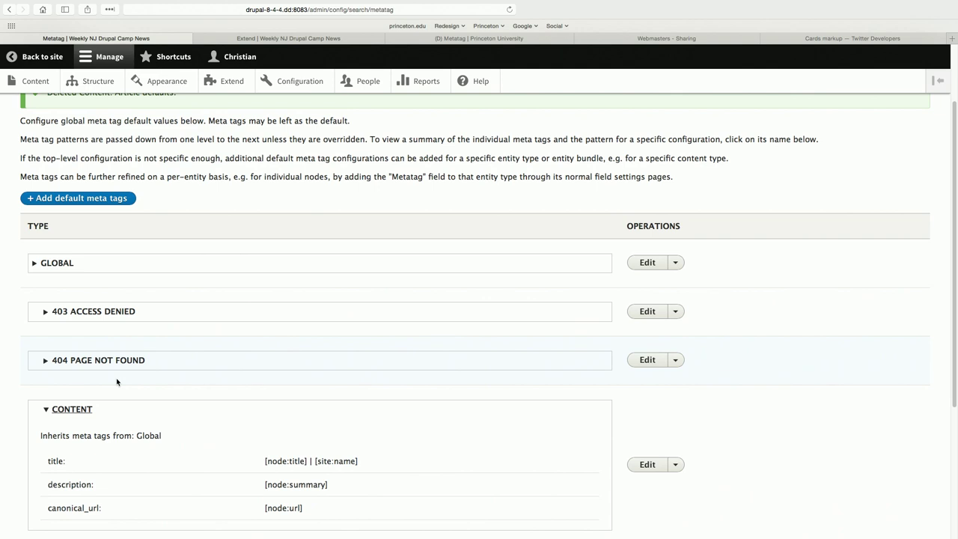
Step: Start a new set of default meta tags and set its type to the Article content type
click(73, 200)
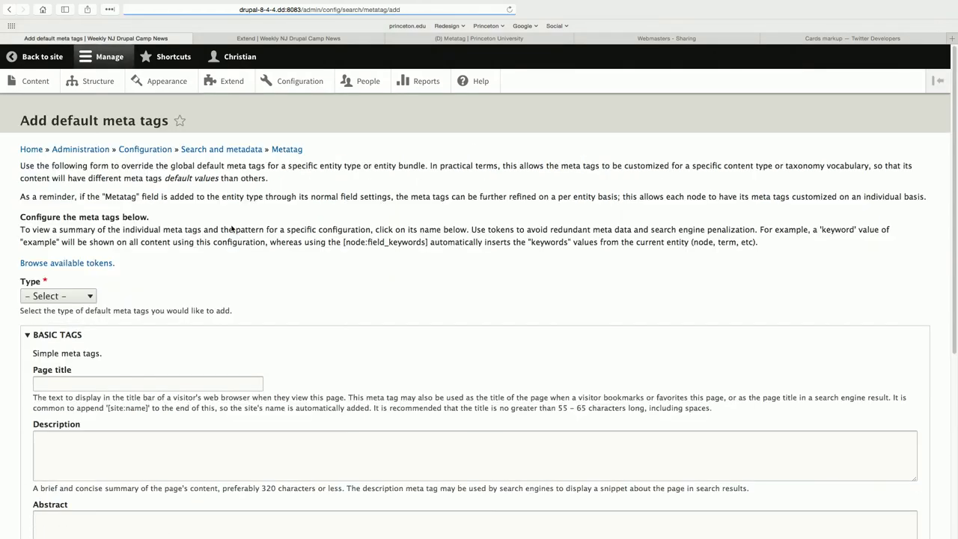
scroll(236, 230, down, 2)
scroll(236, 229, down, 2)
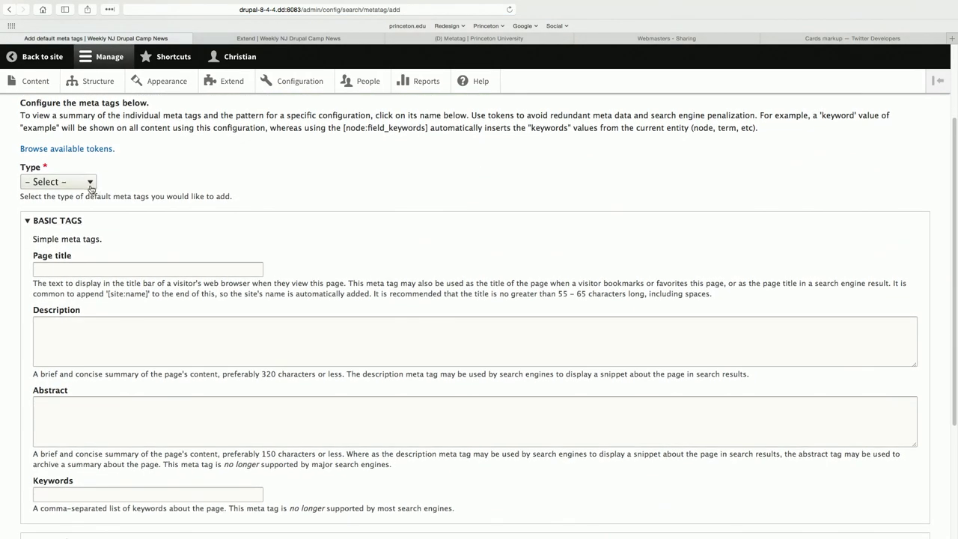
click(91, 185)
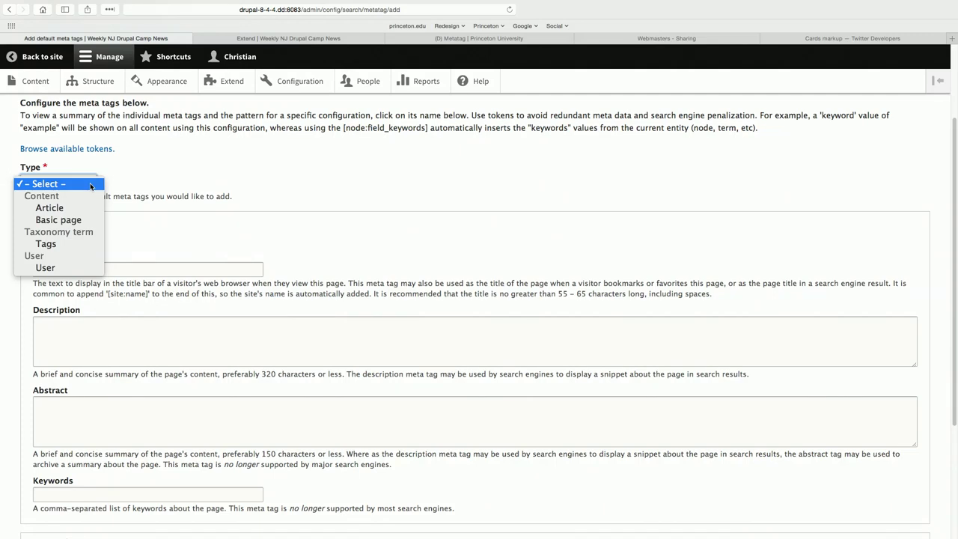
click(46, 208)
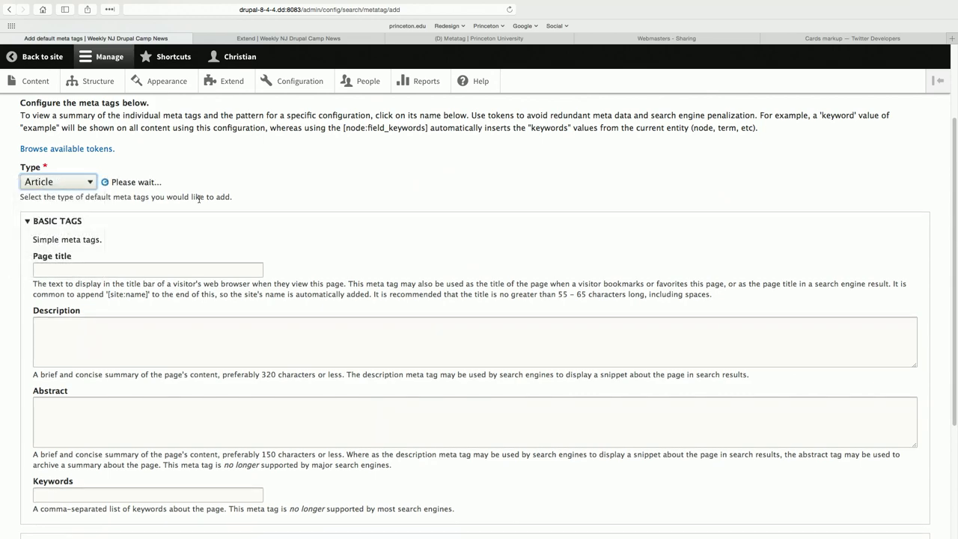
Step: Set the Article defaults' page title to "This is fake news!" and save the new defaults
scroll(212, 198, down, 3)
scroll(212, 202, down, 2)
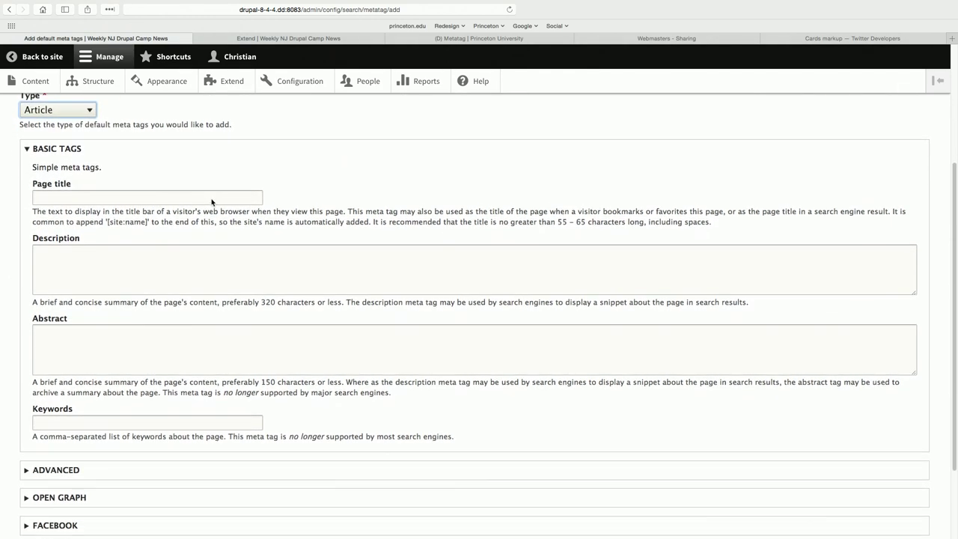
scroll(212, 202, up, 1)
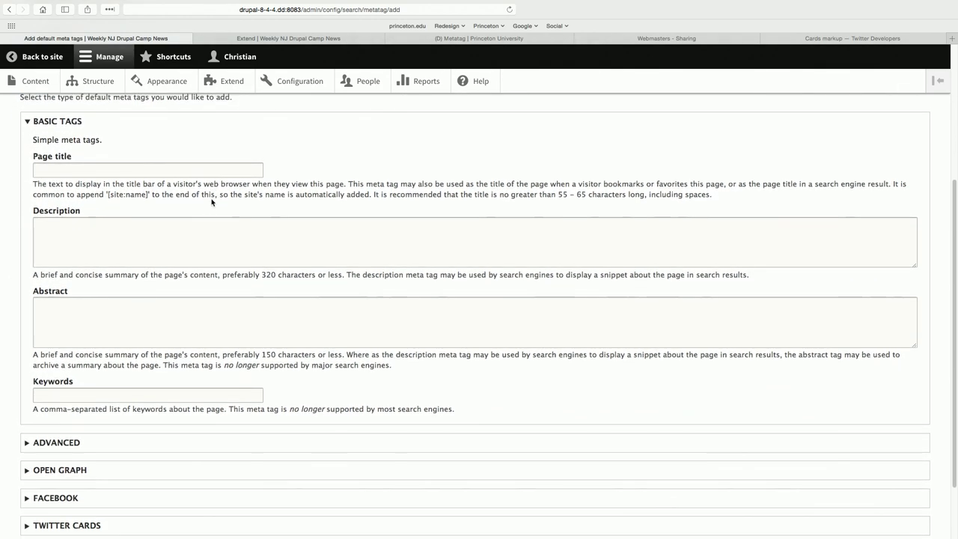
click(198, 172)
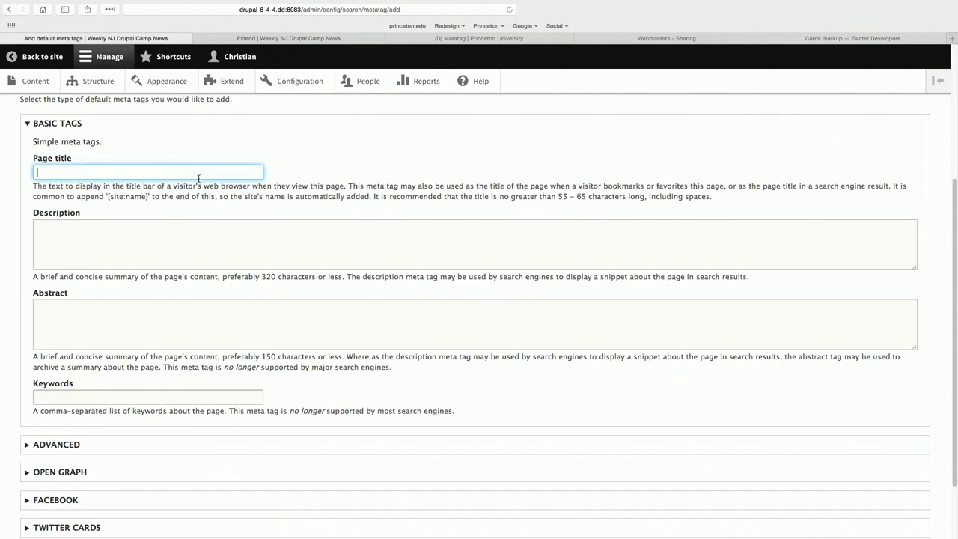
text(This is )
text(faek)
key(BackSpace)
key(BackSpace)
text(ke news)
key(shift+Tab)
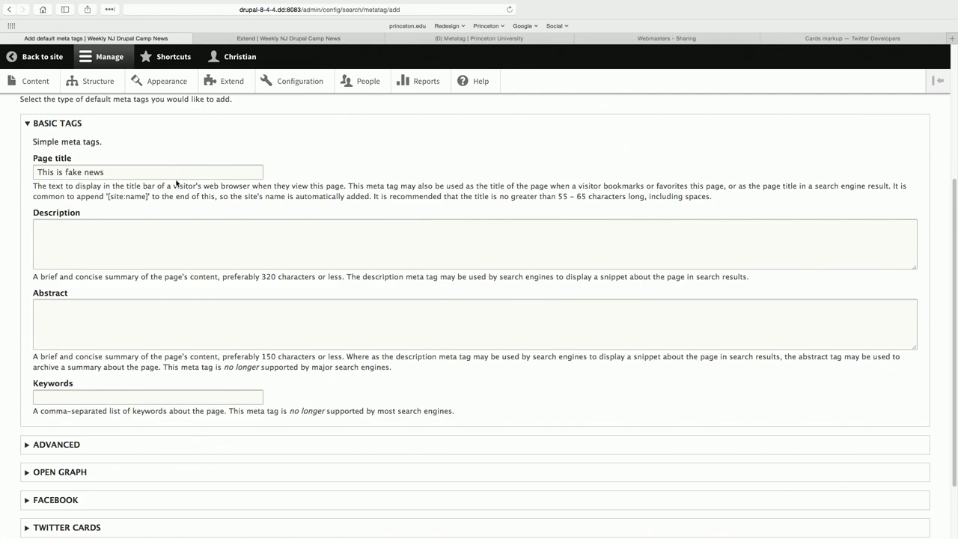
click(170, 171)
scroll(331, 167, down, 3)
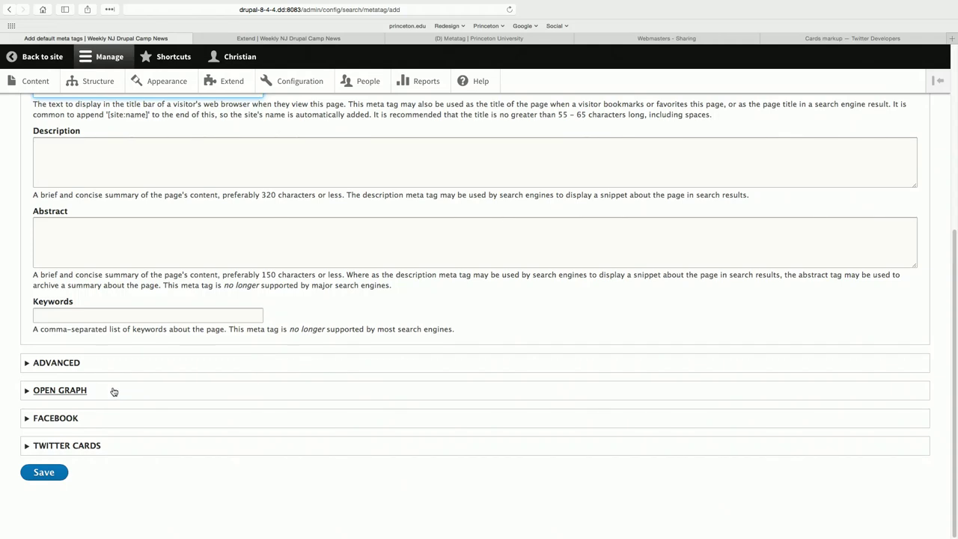
click(54, 473)
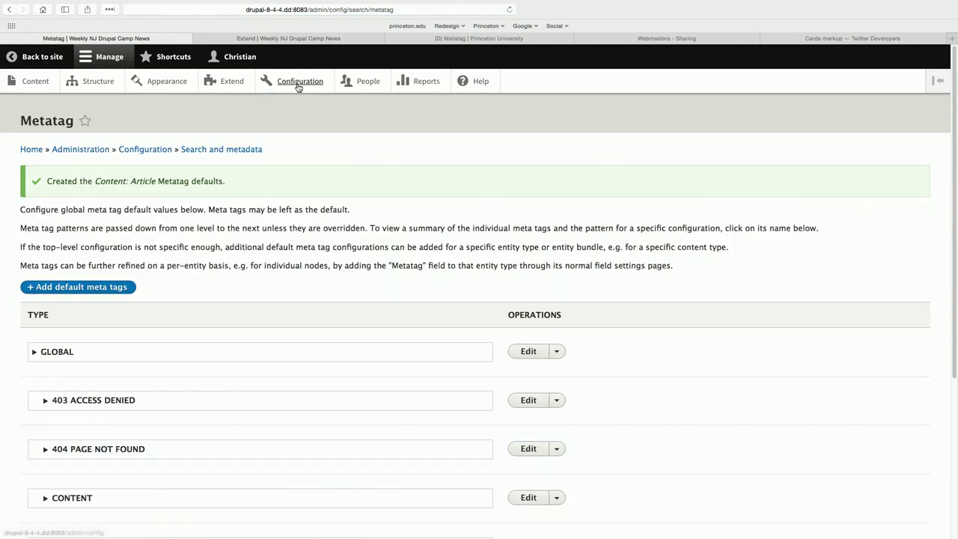
Step: Clear all of the site's caches from the Performance configuration page
click(298, 84)
scroll(190, 290, down, 2)
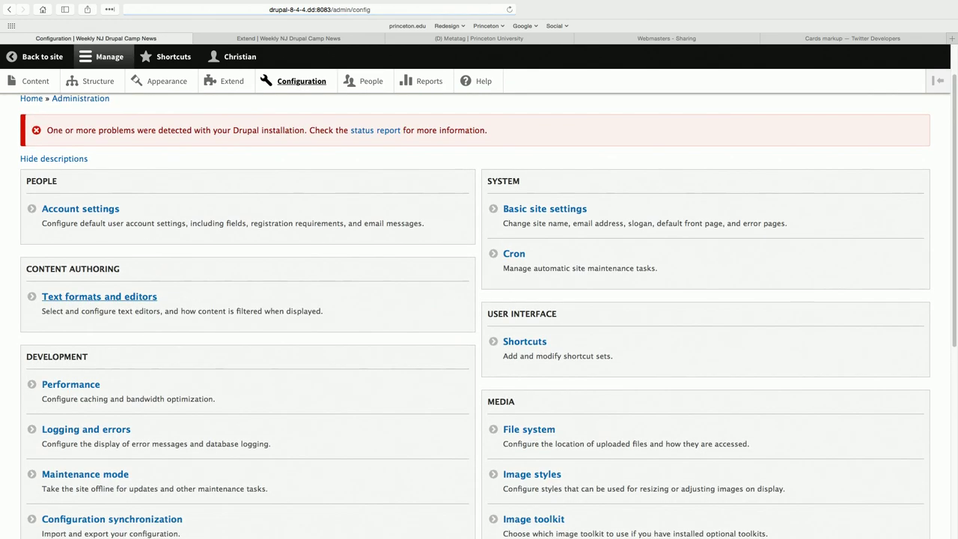
click(87, 392)
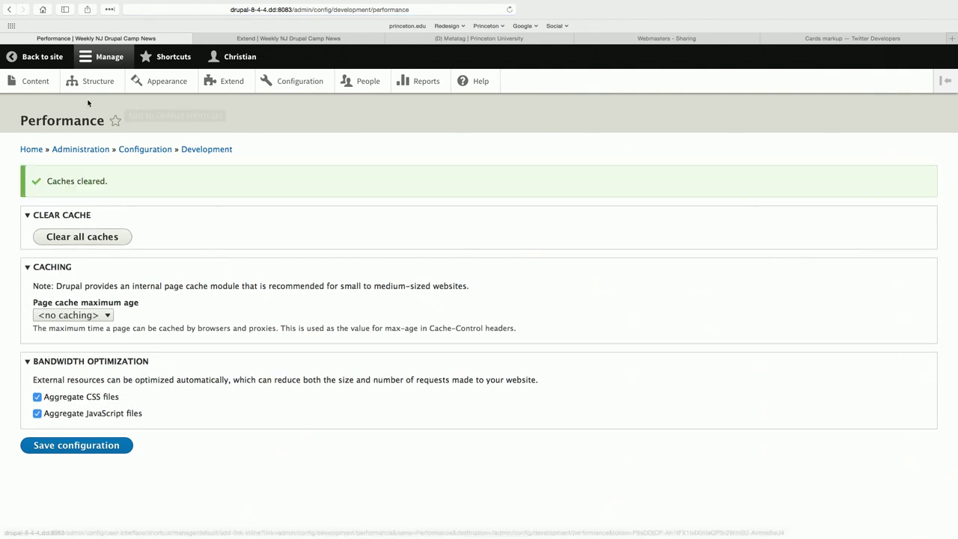
Step: Return to the alien baby article, inspect the title meta tag in the page's head element, and close the inspector
click(41, 58)
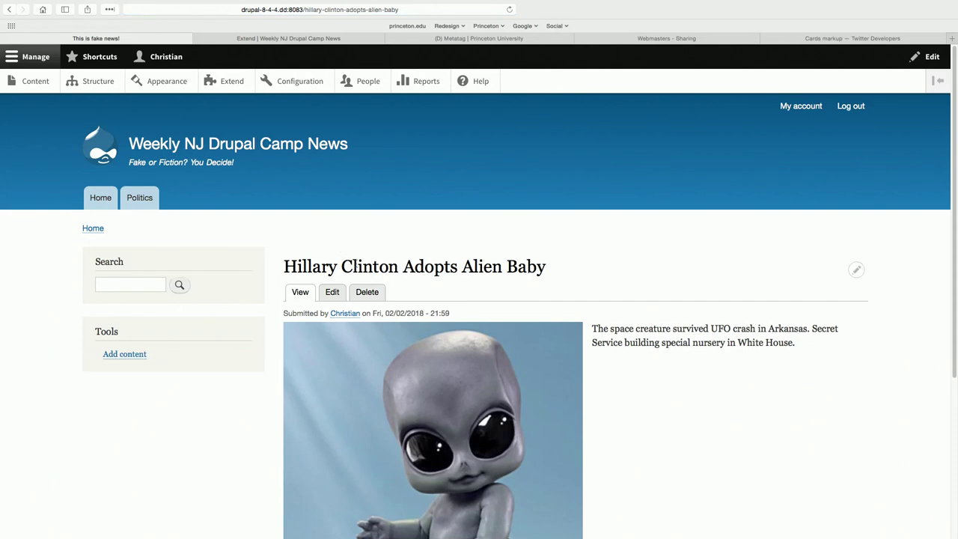
scroll(351, 270, down, 1)
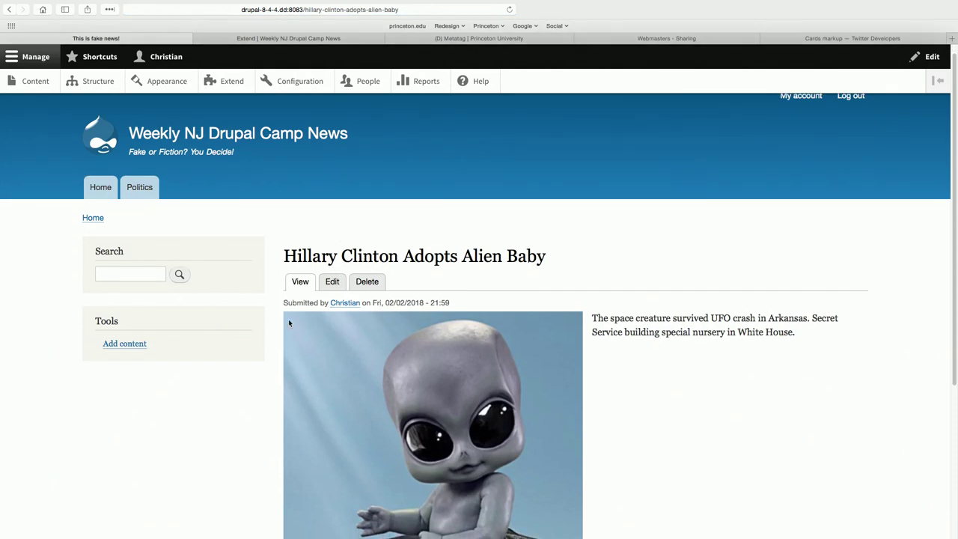
right_click(224, 438)
click(261, 527)
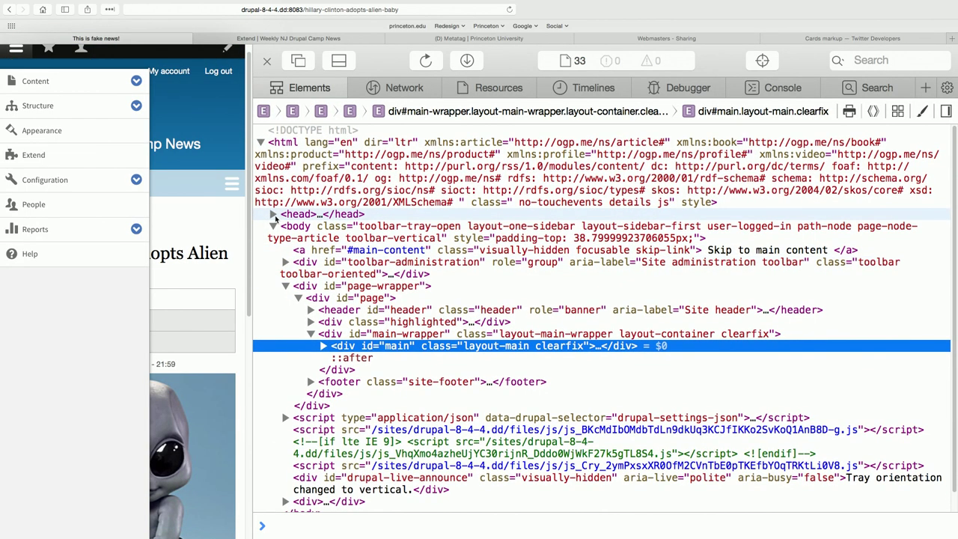
click(273, 214)
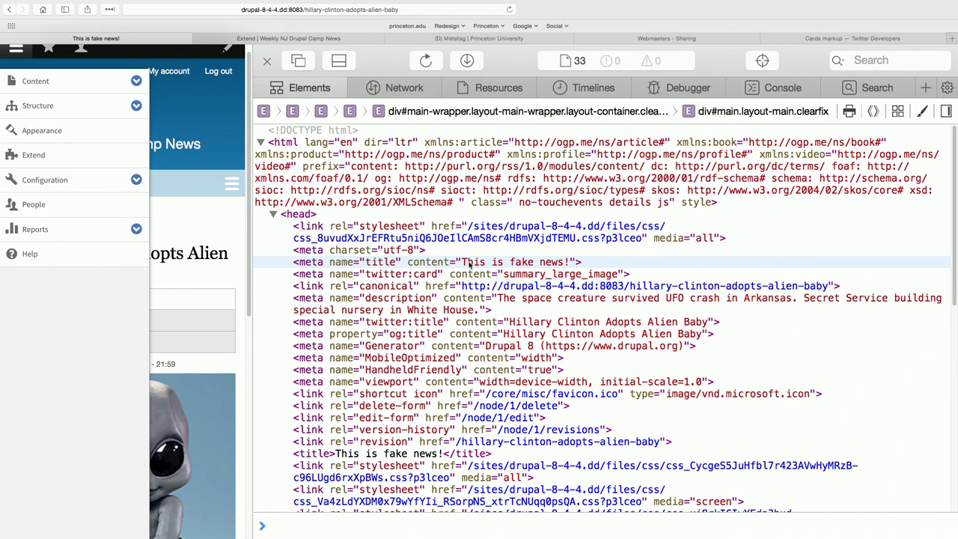
click(266, 60)
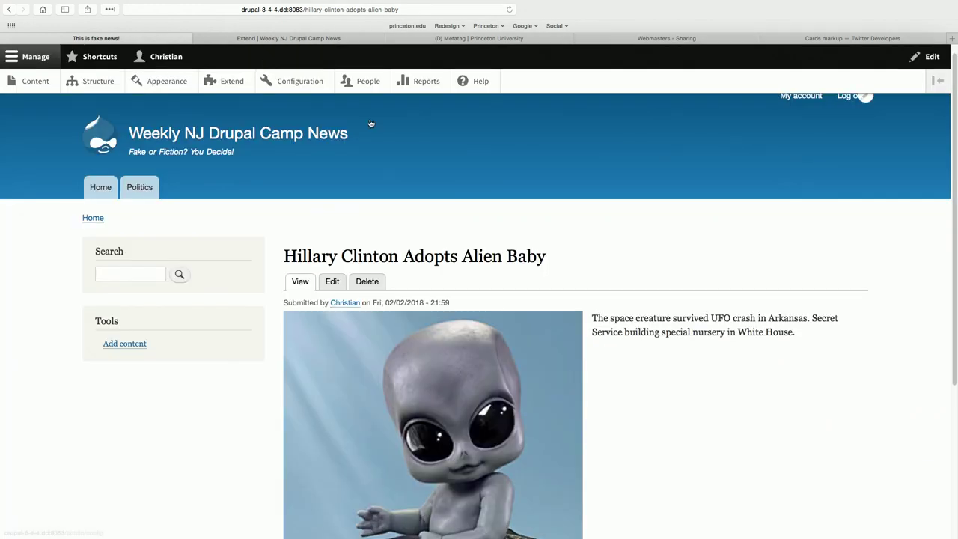
scroll(600, 166, down, 2)
scroll(601, 166, up, 3)
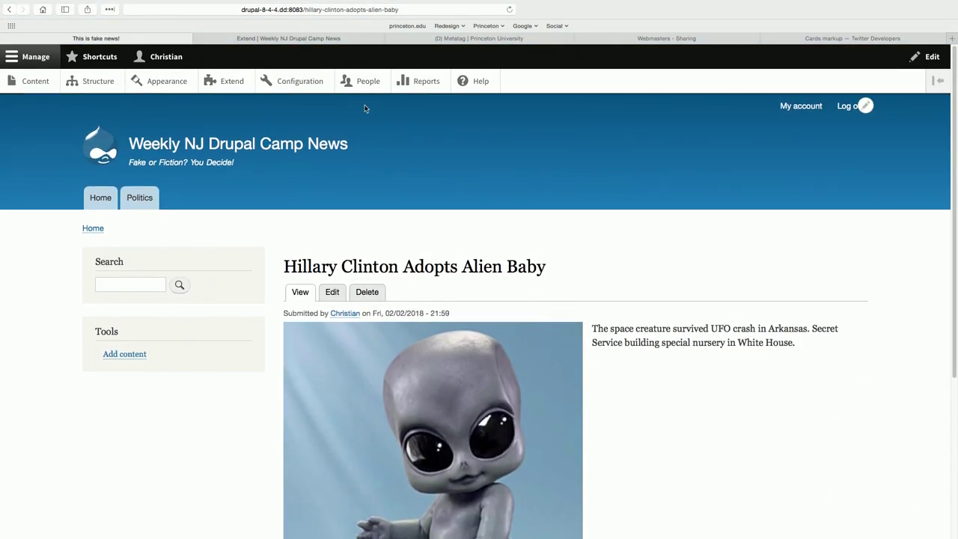
Step: Switch to the Princeton University site's Metatag page and expand the Global entry to review its default tags
key(ctrl+Tab)
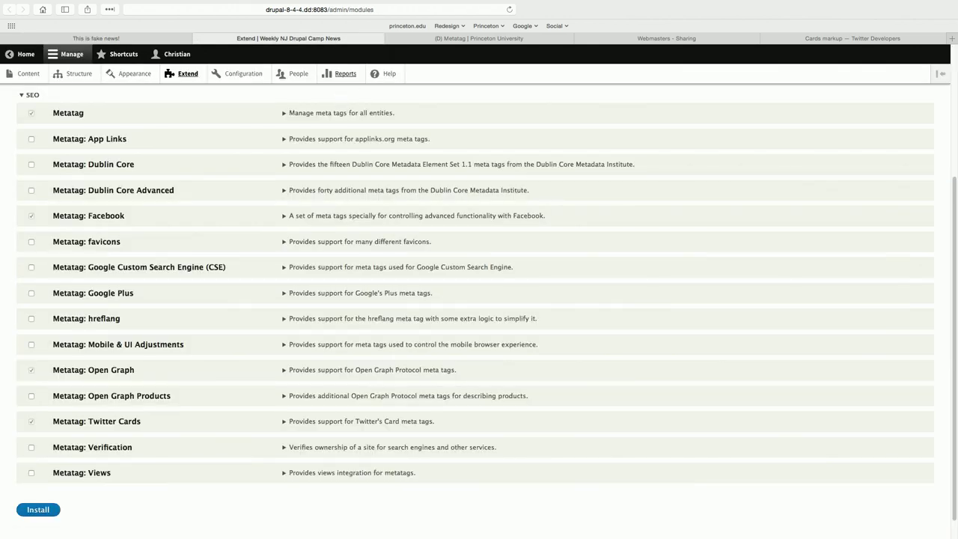
click(461, 42)
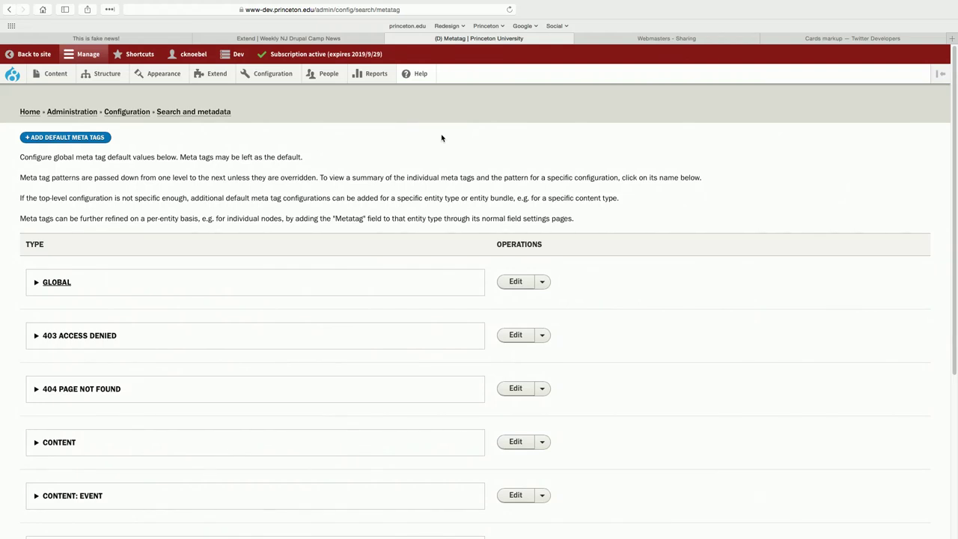
scroll(441, 138, down, 2)
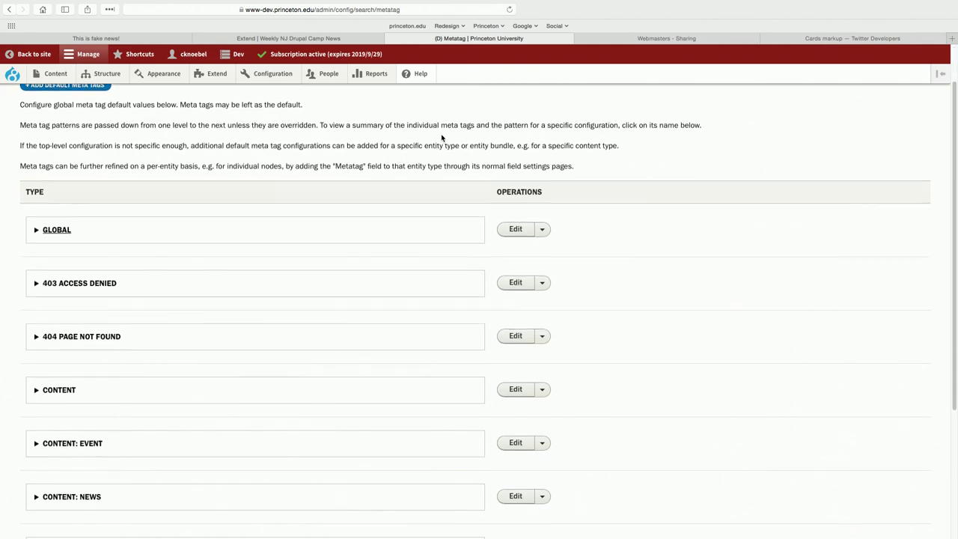
click(56, 229)
scroll(217, 233, down, 3)
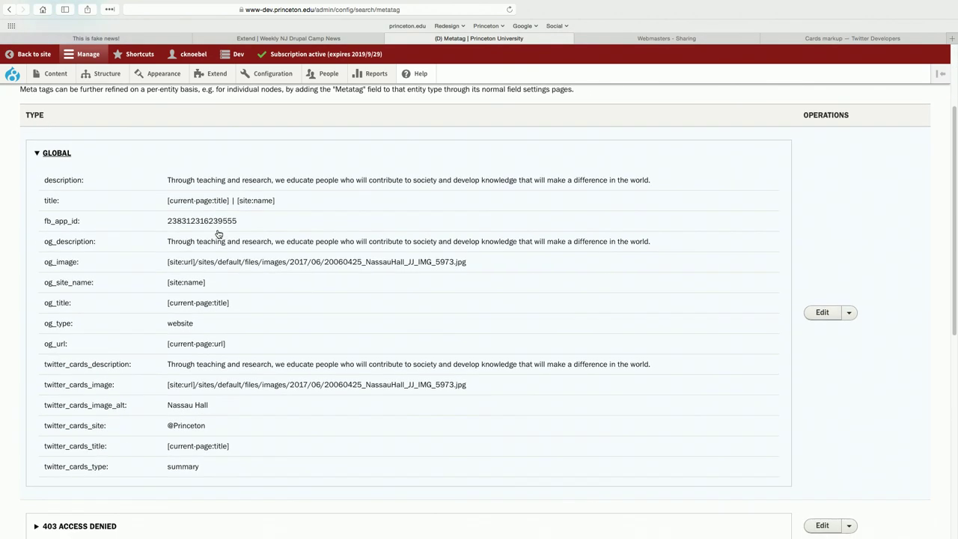
scroll(217, 233, down, 1)
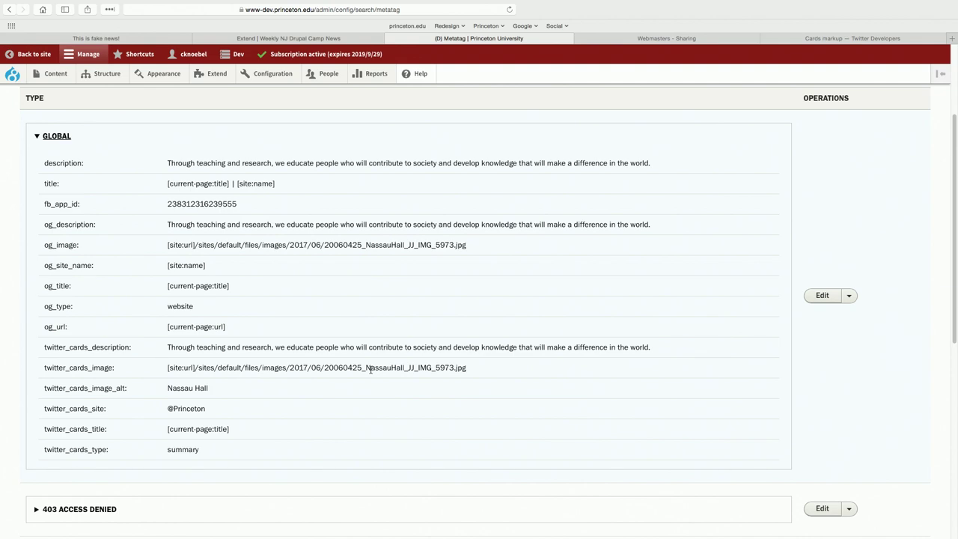
Step: Expand the 403 Access Denied and 404 Page Not Found entries to check where they inherit meta tags from
scroll(370, 369, down, 5)
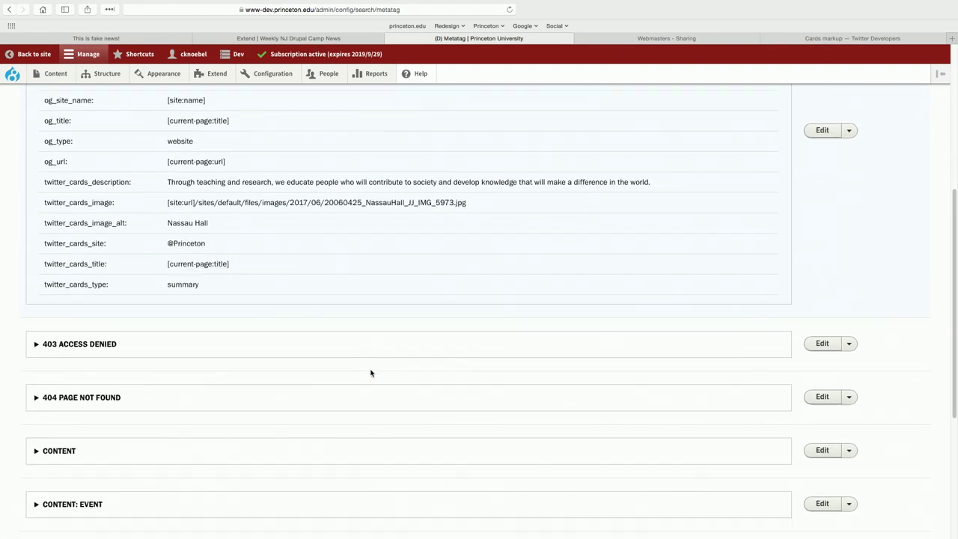
scroll(369, 373, down, 4)
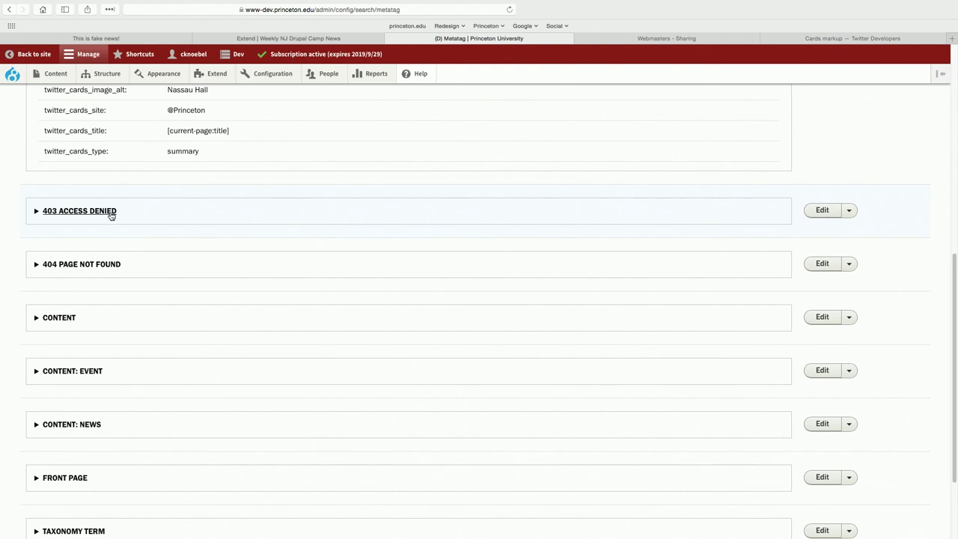
click(111, 215)
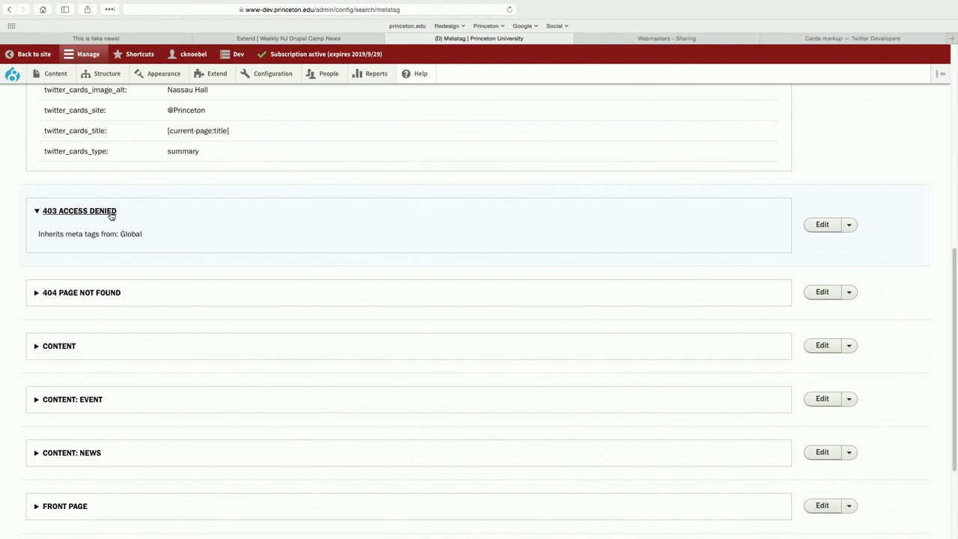
click(95, 298)
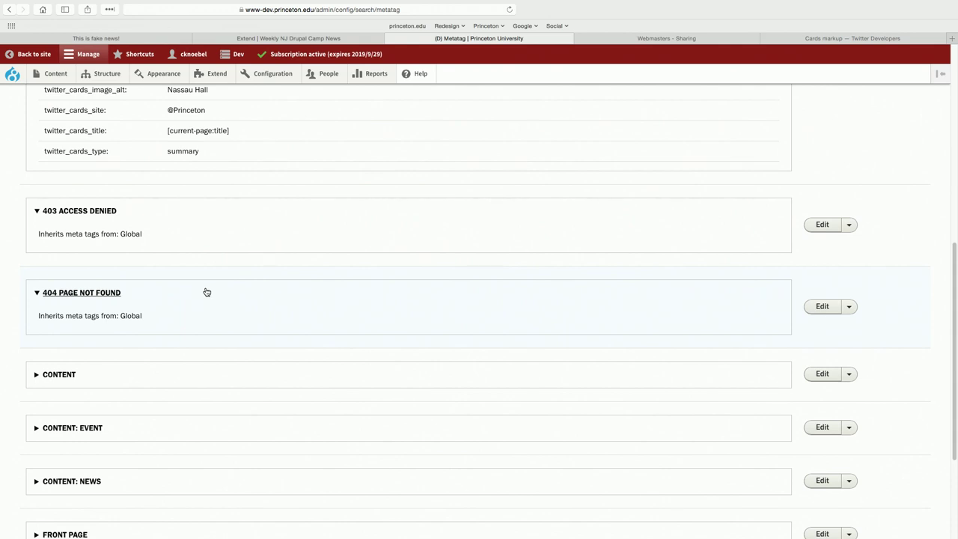
Step: Expand the Front Page entry to review its title, URL, Open Graph and Twitter Cards defaults
scroll(207, 292, down, 2)
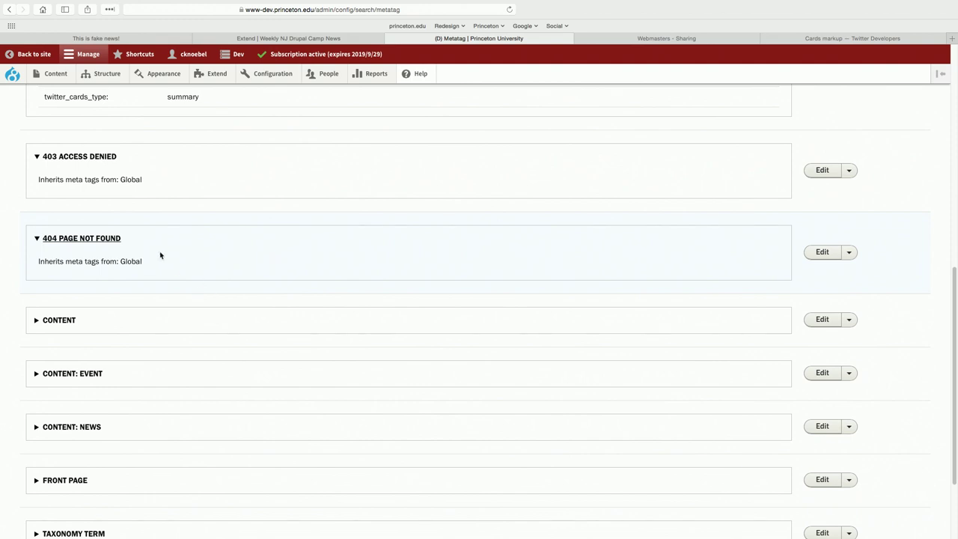
scroll(152, 267, down, 2)
scroll(152, 267, down, 1)
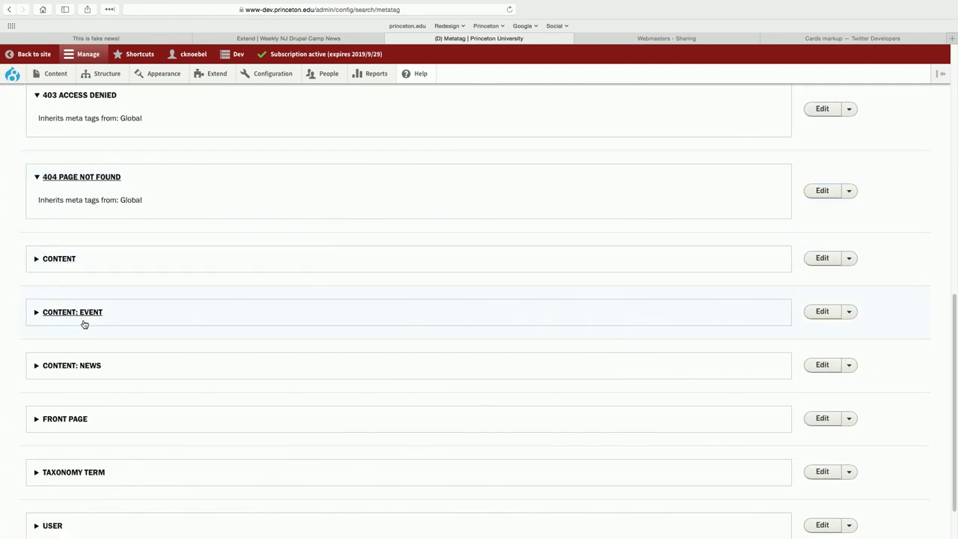
scroll(85, 324, down, 2)
click(89, 358)
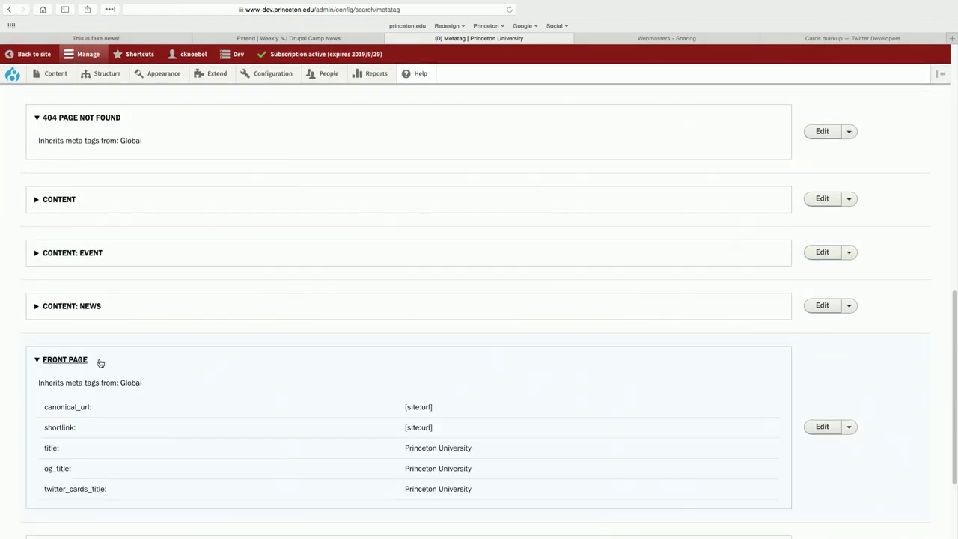
scroll(162, 372, down, 2)
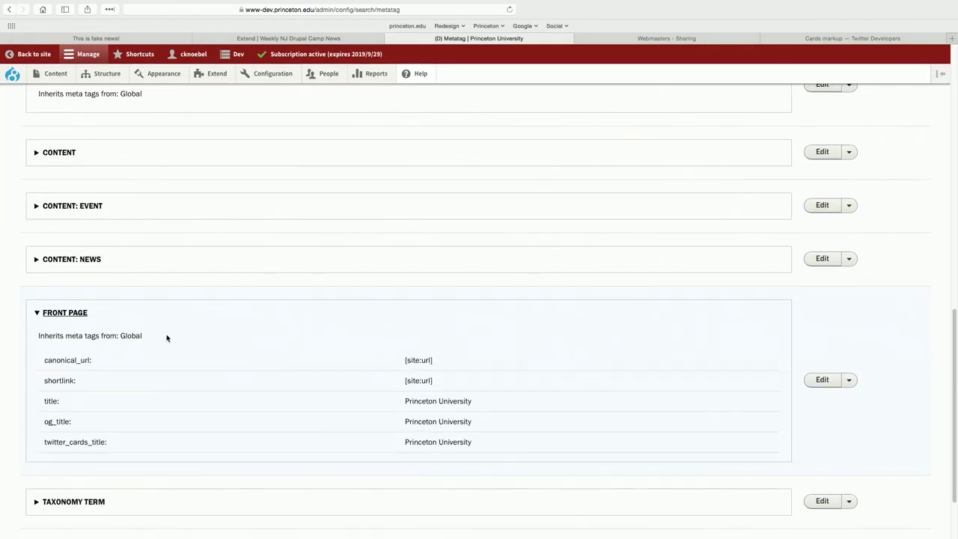
Step: Expand the Taxonomy Term and User entries to review their title and description tokens
scroll(166, 338, down, 2)
scroll(166, 338, down, 2)
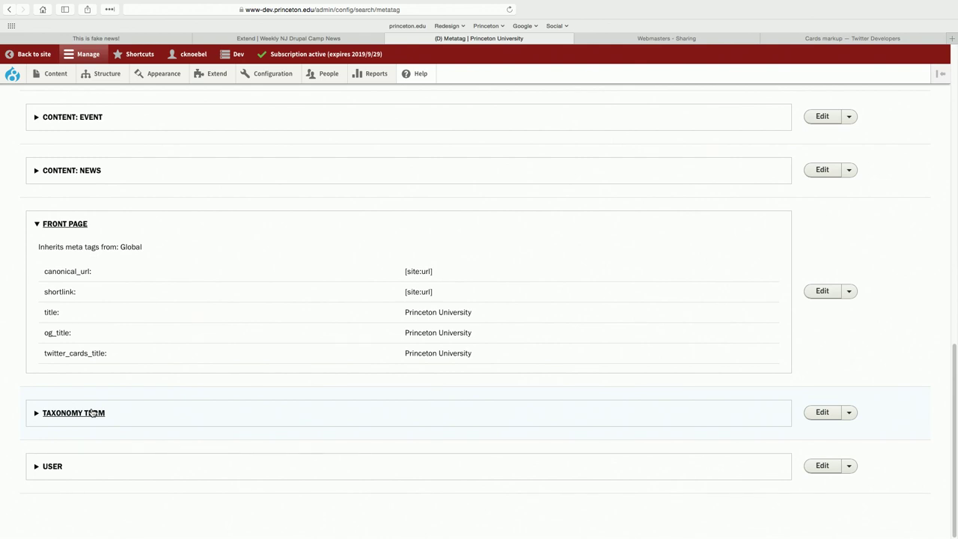
click(92, 413)
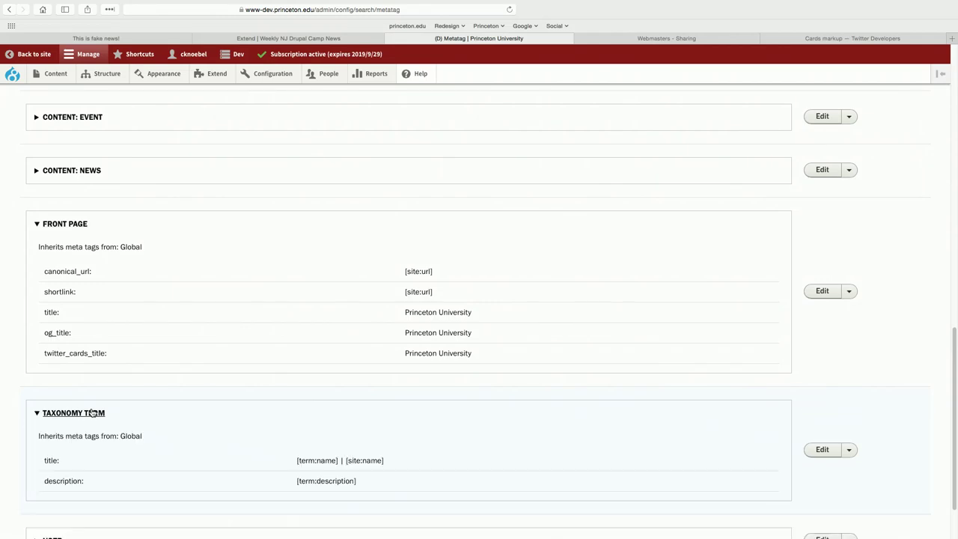
scroll(203, 416, down, 2)
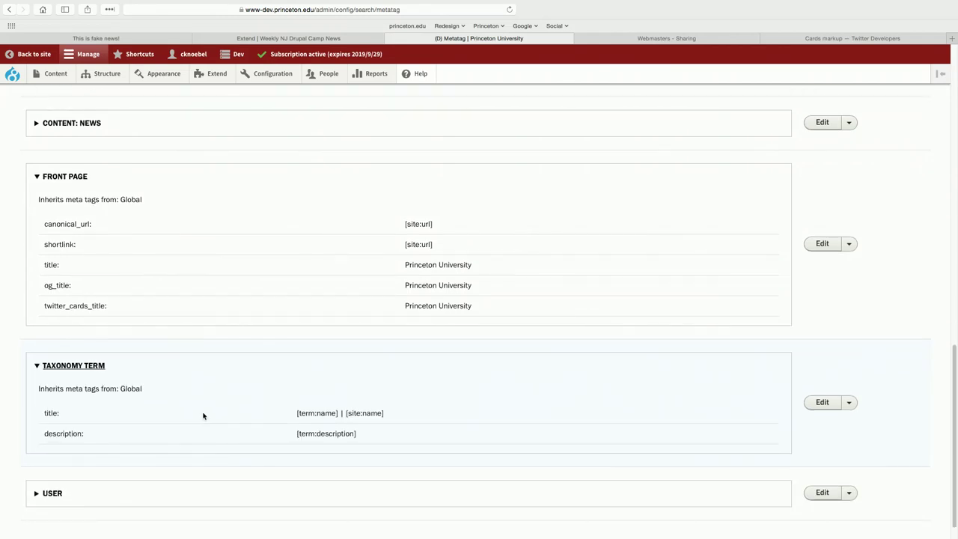
click(57, 492)
scroll(173, 400, down, 4)
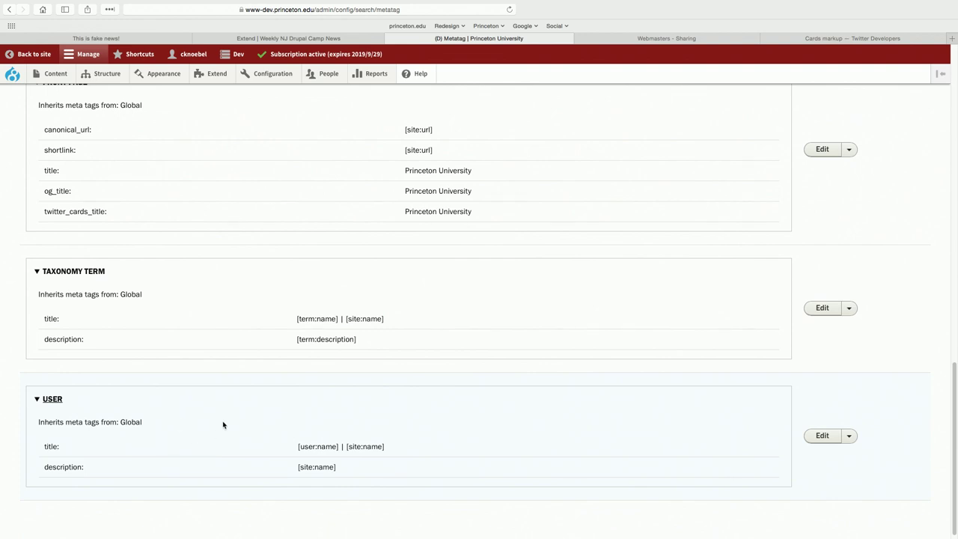
Step: Collapse the Front Page and Taxonomy Term entries, and expand the Content entry to review its title and description tokens
scroll(222, 424, up, 7)
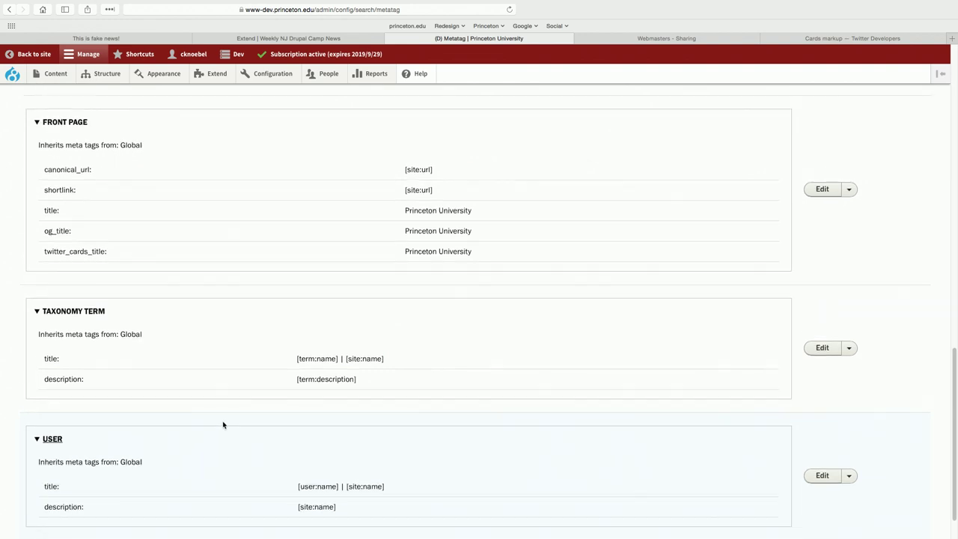
scroll(222, 424, up, 5)
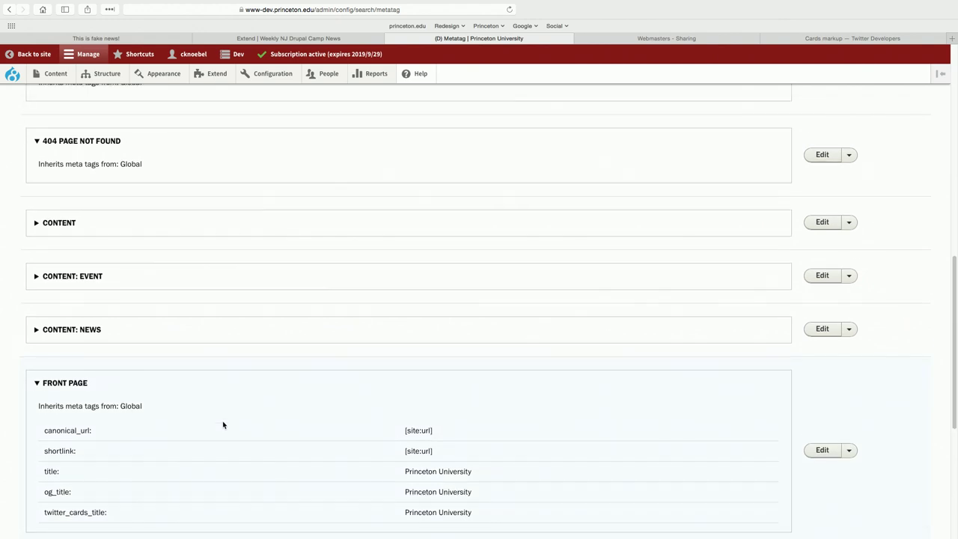
click(48, 382)
click(57, 439)
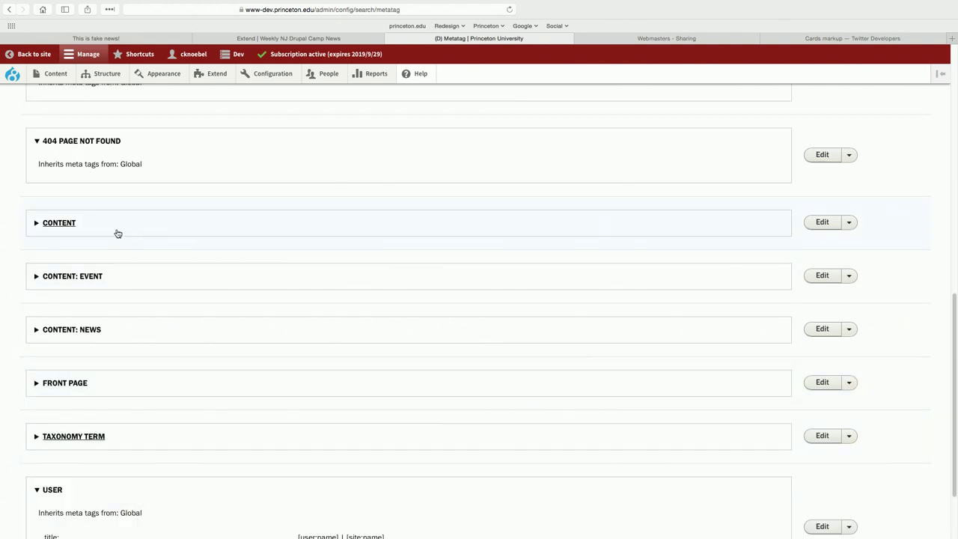
click(59, 223)
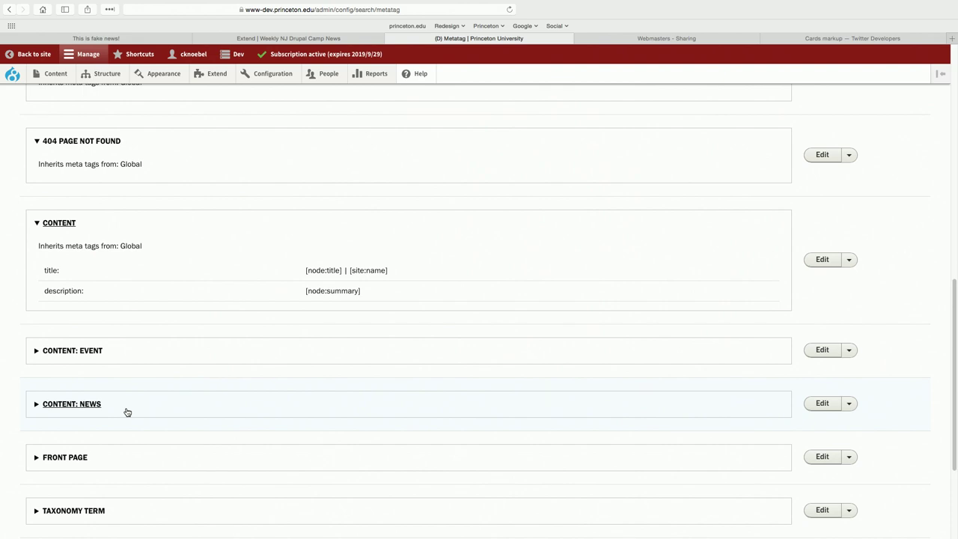
Step: Expand the Content: Event entry to review its inheritance and its basic, Open Graph and Twitter Cards tokens
scroll(120, 408, down, 4)
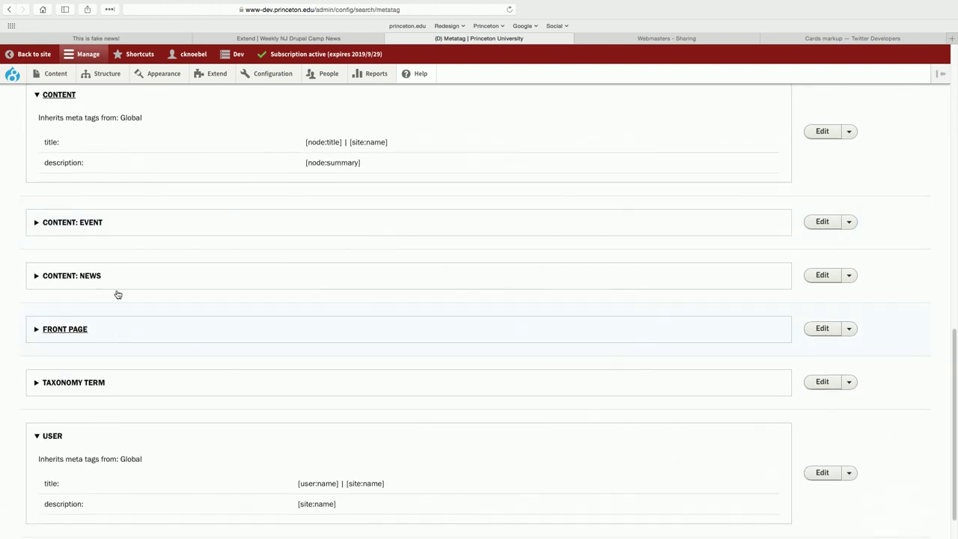
click(95, 227)
scroll(216, 215, down, 2)
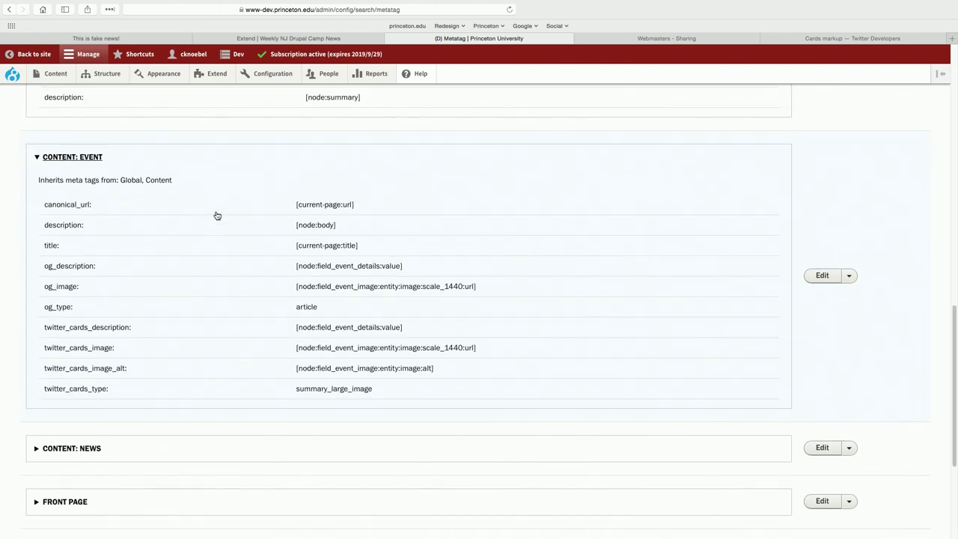
scroll(216, 215, down, 2)
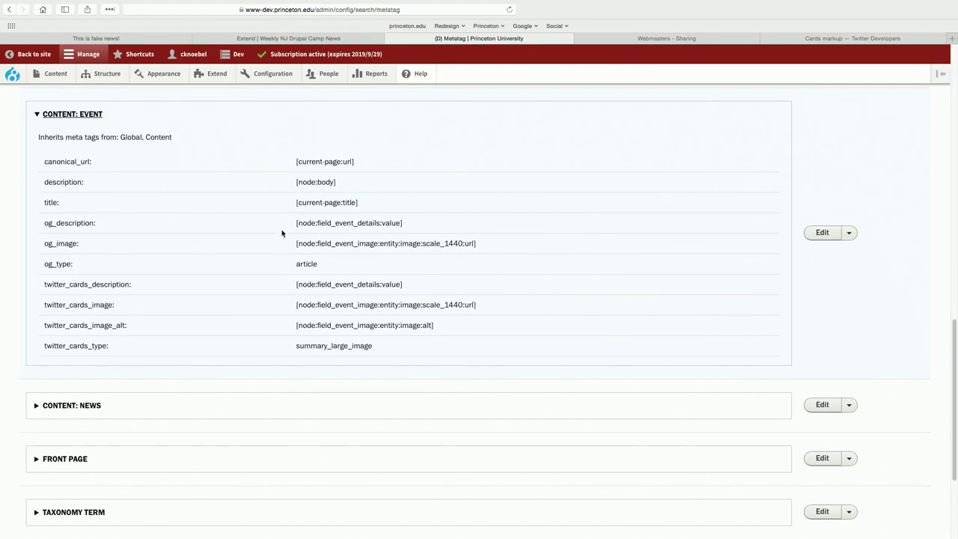
Step: Expand the Content: News entry to review its inheritance, summary and cover image tokens, and Twitter card type
scroll(277, 243, down, 2)
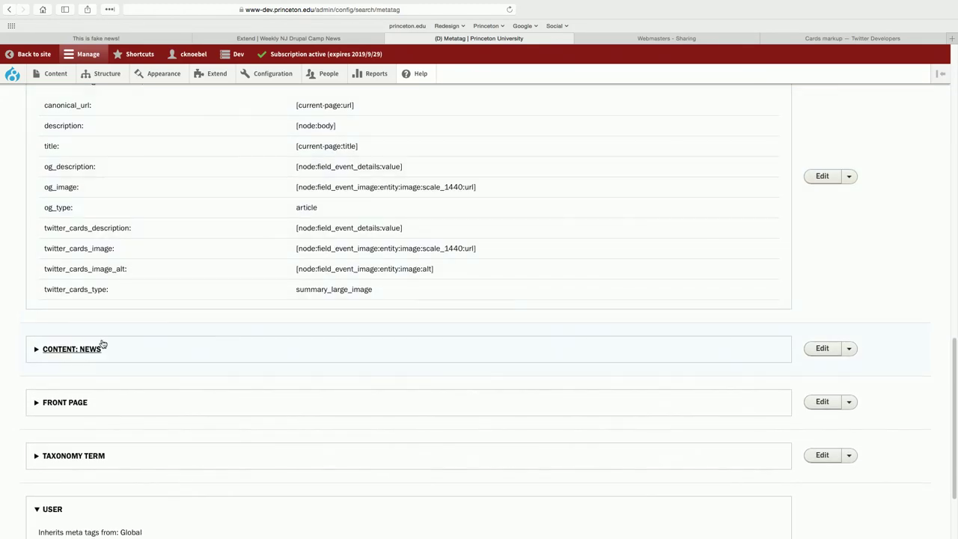
click(98, 351)
scroll(216, 282, down, 5)
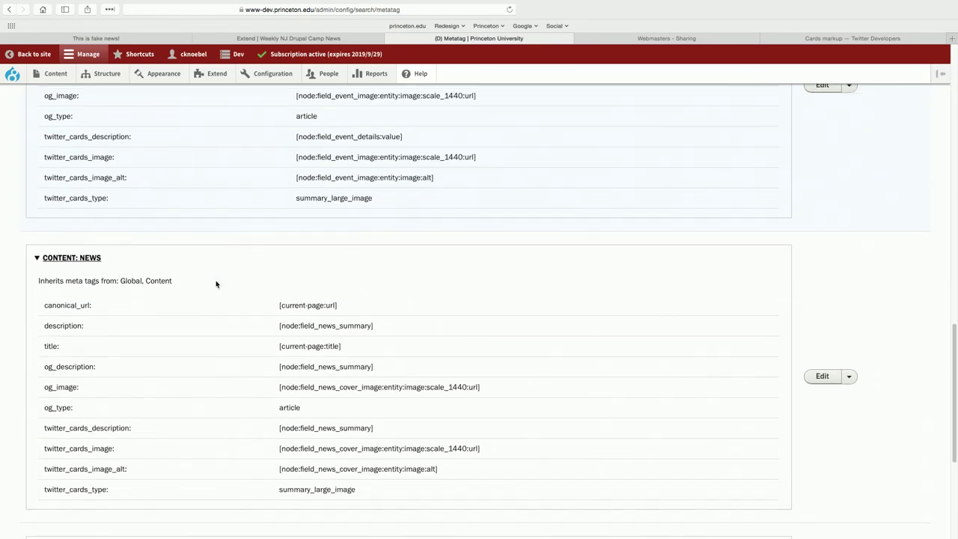
scroll(216, 282, down, 3)
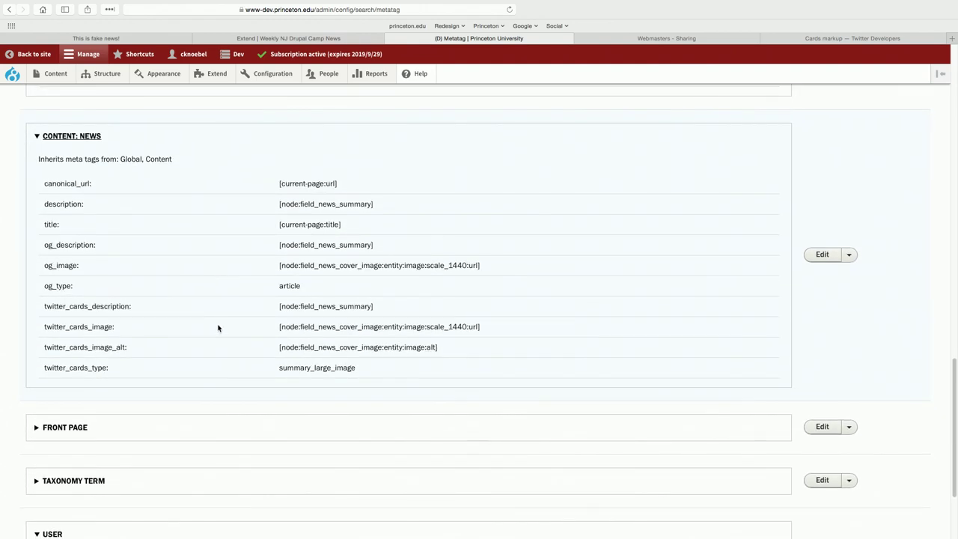
scroll(228, 352, down, 1)
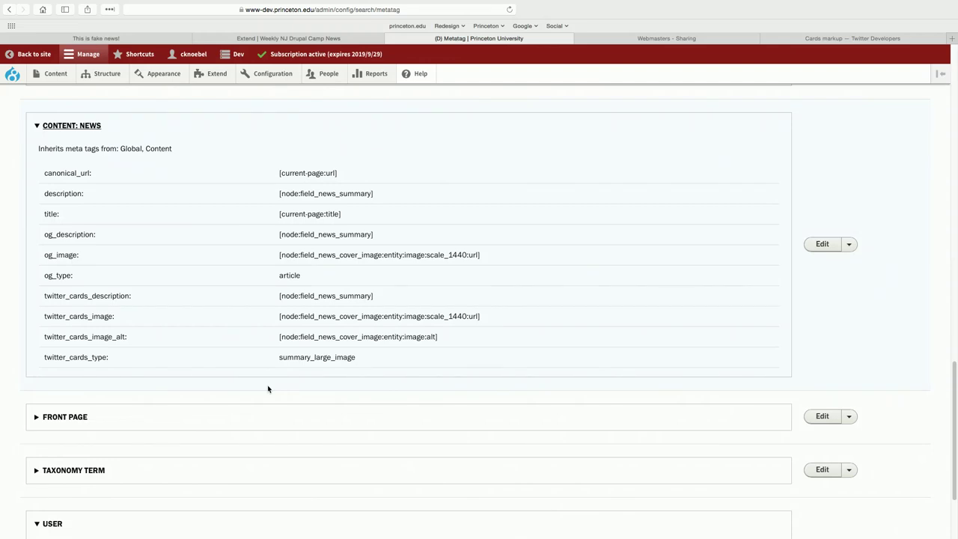
Step: Show the additional operations for the User entry to check its Revert option
scroll(140, 387, down, 4)
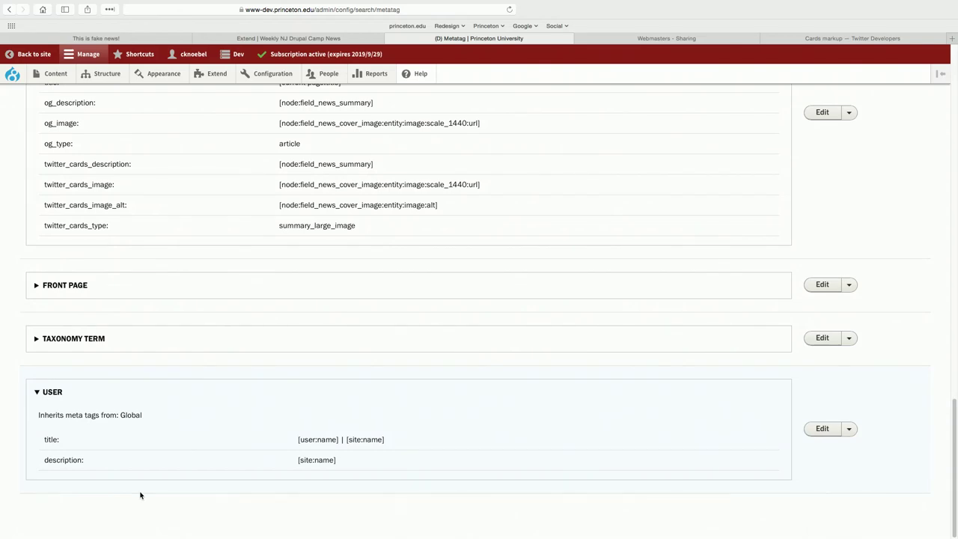
click(850, 429)
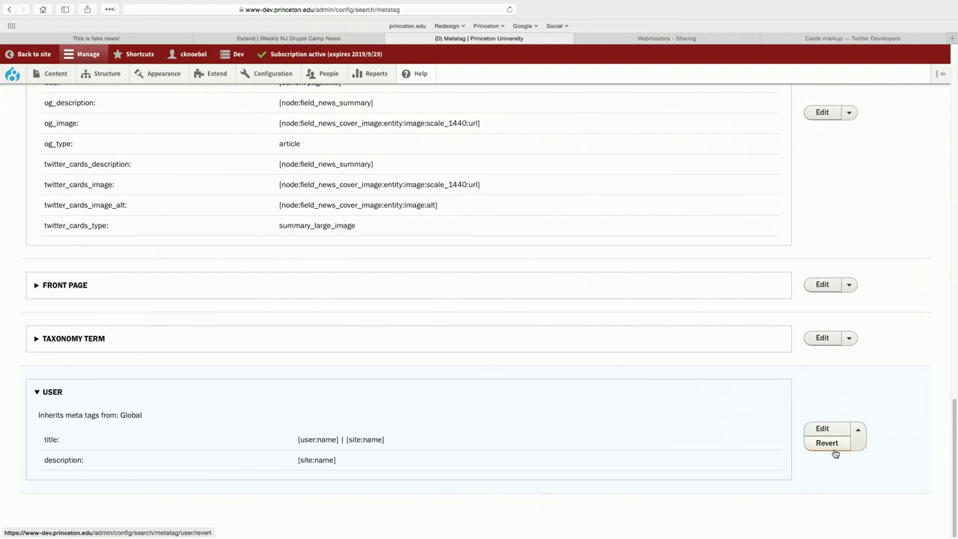
scroll(835, 453, up, 9)
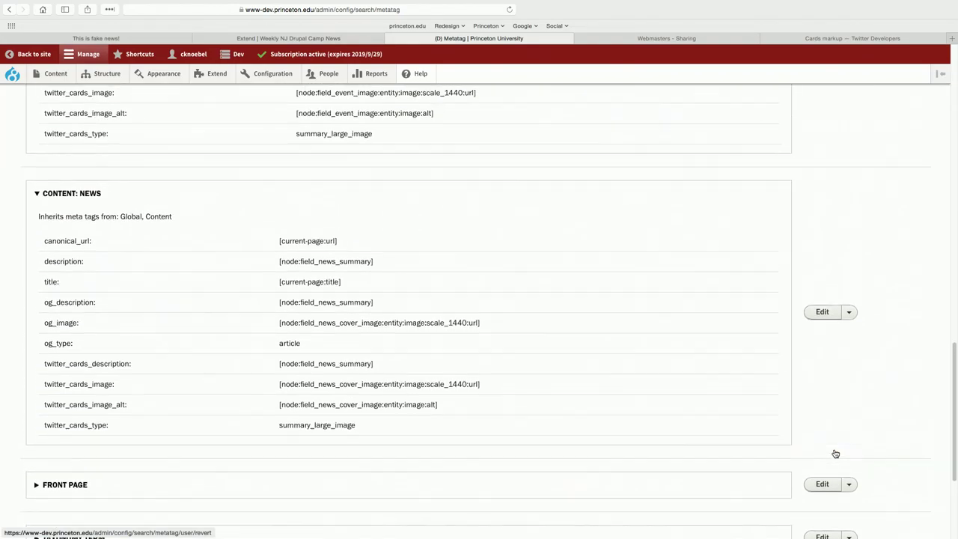
scroll(835, 454, up, 20)
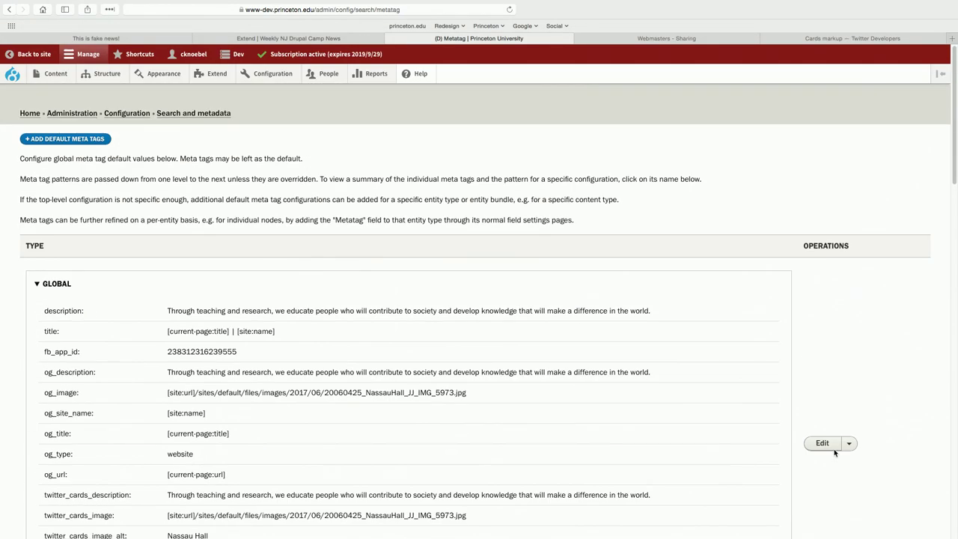
click(95, 139)
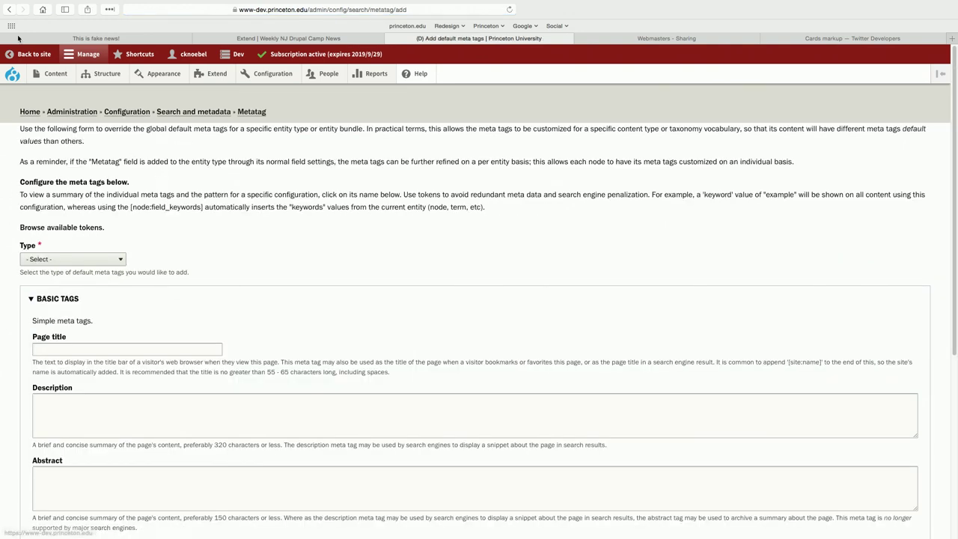
click(10, 9)
scroll(93, 142, down, 1)
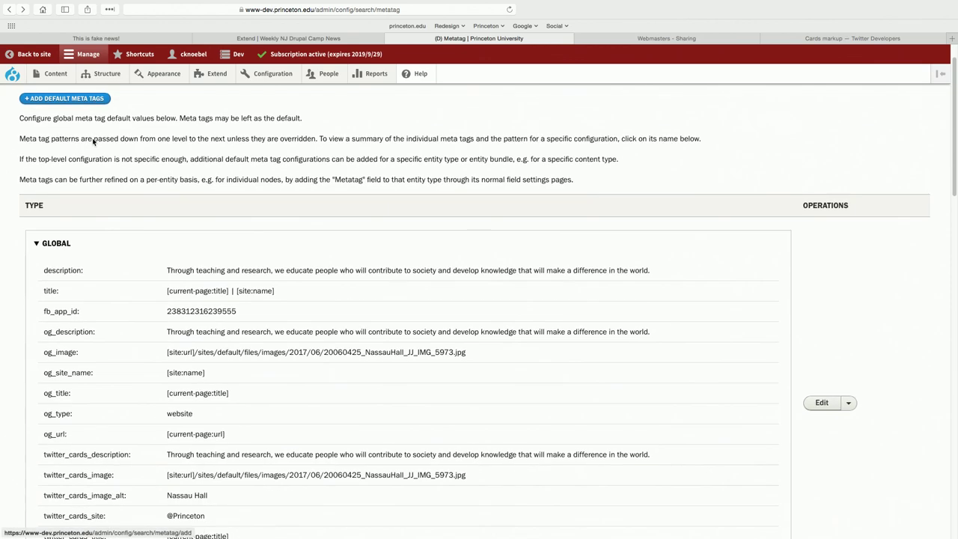
scroll(213, 148, up, 1)
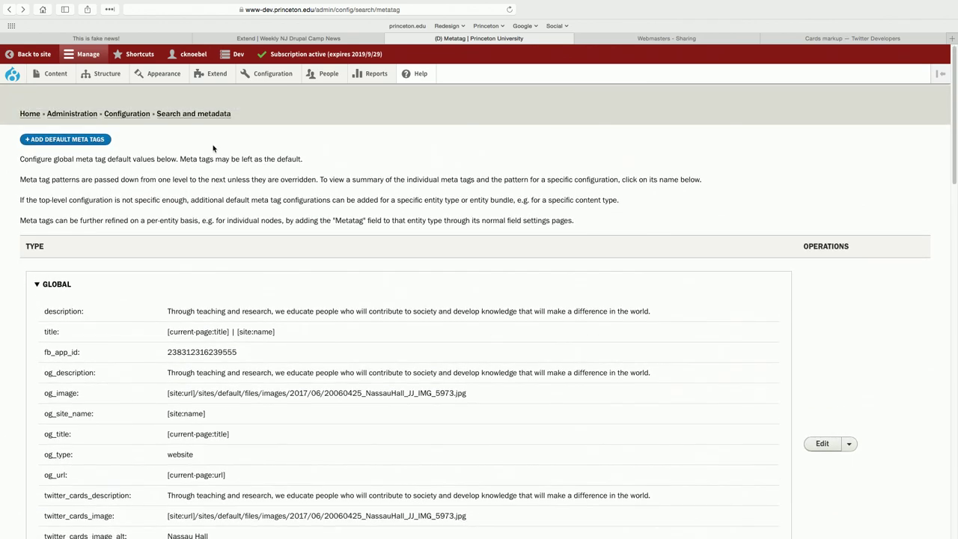
Step: Open the form for adding default meta tags and examine which entity types and bundles its Type setting offers
click(62, 136)
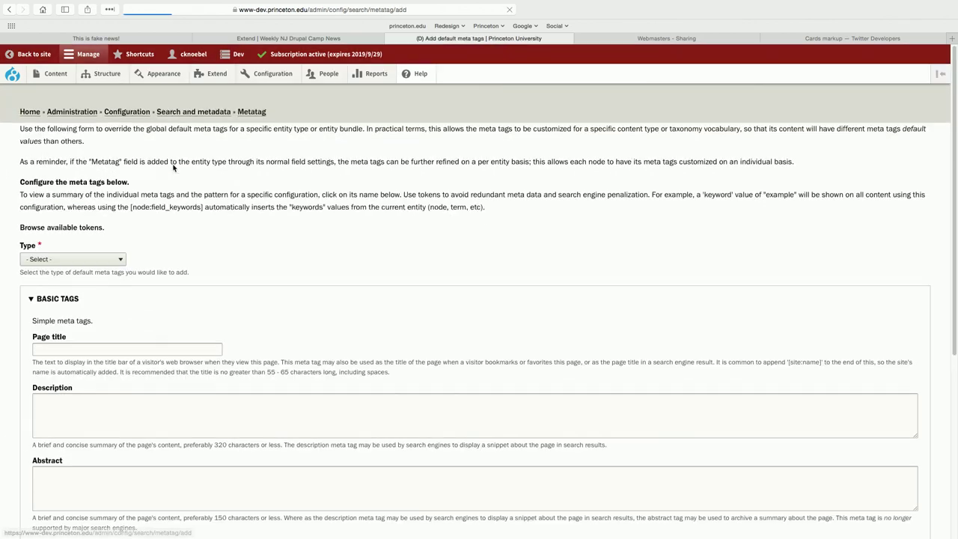
scroll(175, 165, down, 2)
click(121, 196)
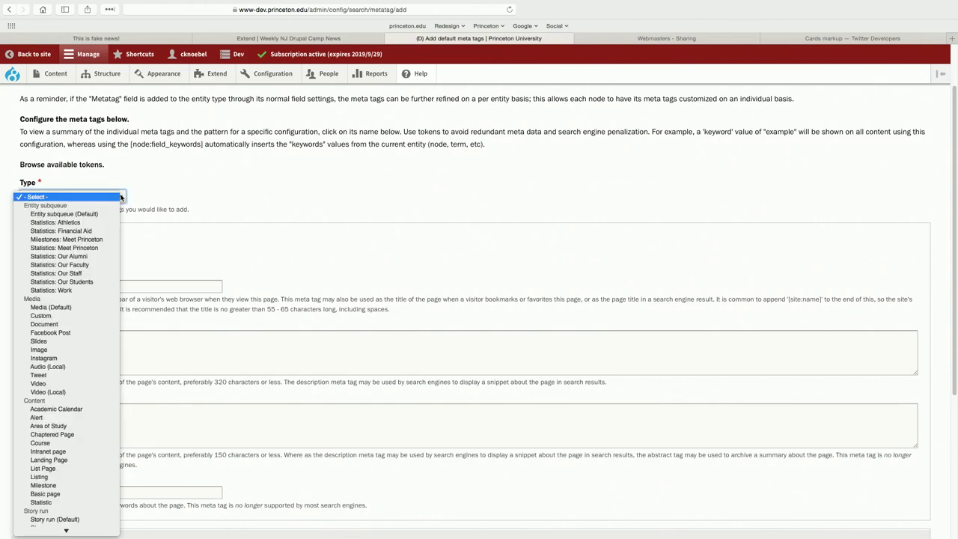
scroll(87, 246, down, 10)
scroll(88, 246, down, 2)
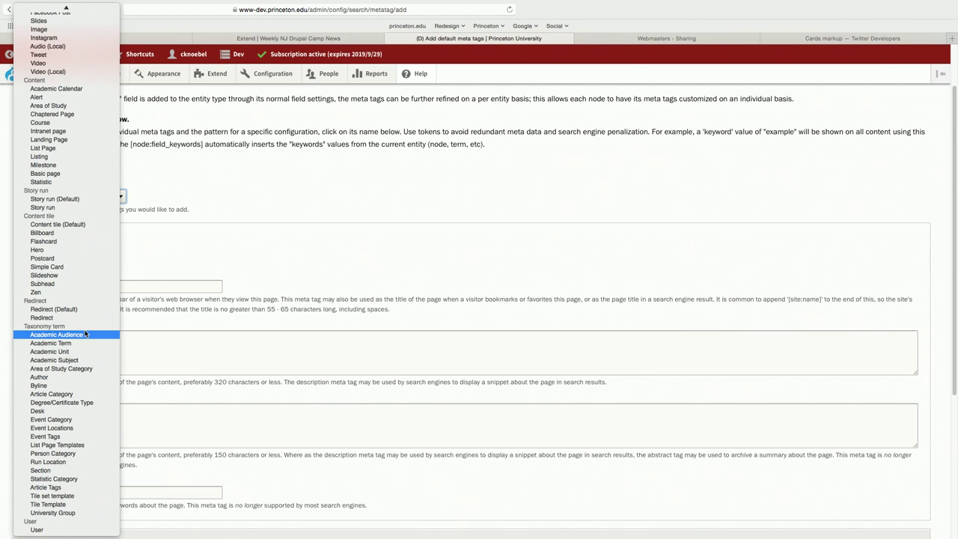
scroll(86, 334, up, 5)
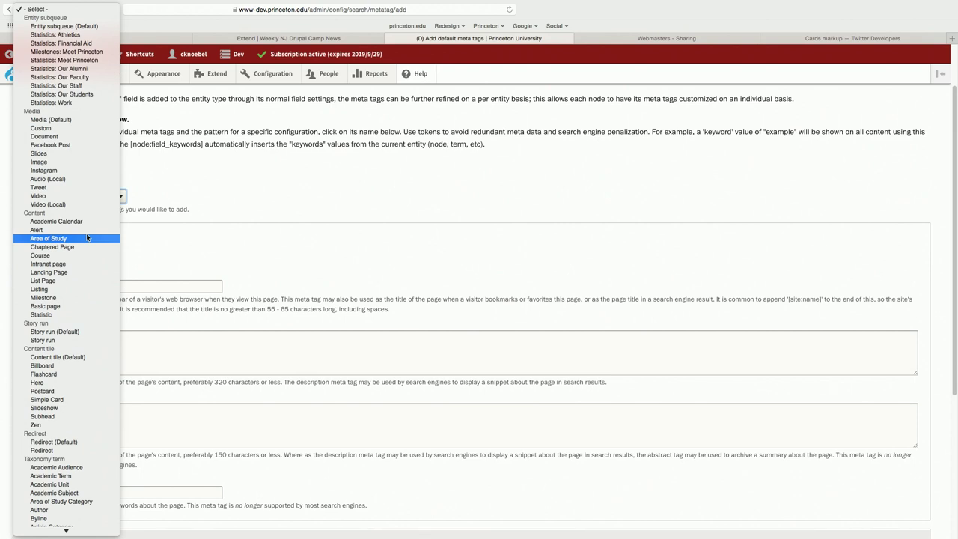
click(251, 247)
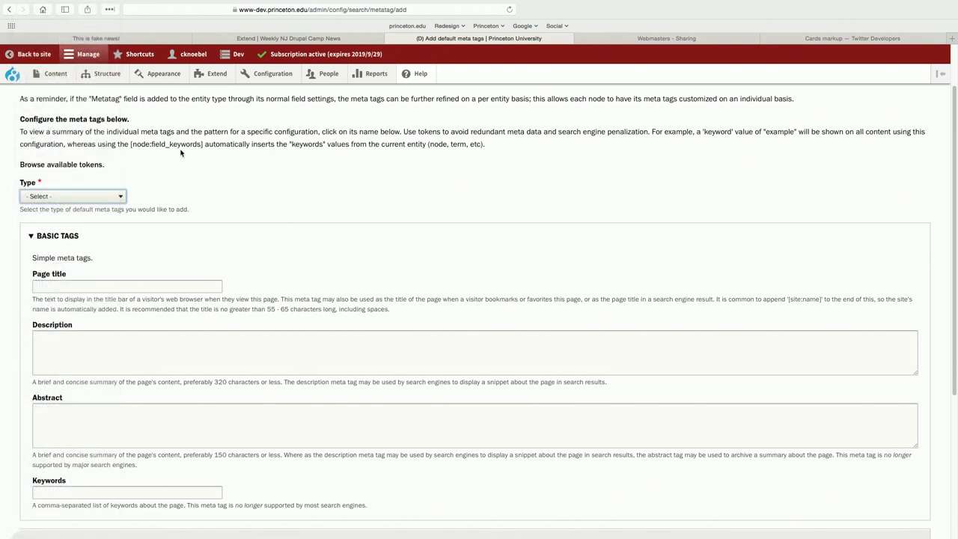
scroll(380, 178, down, 2)
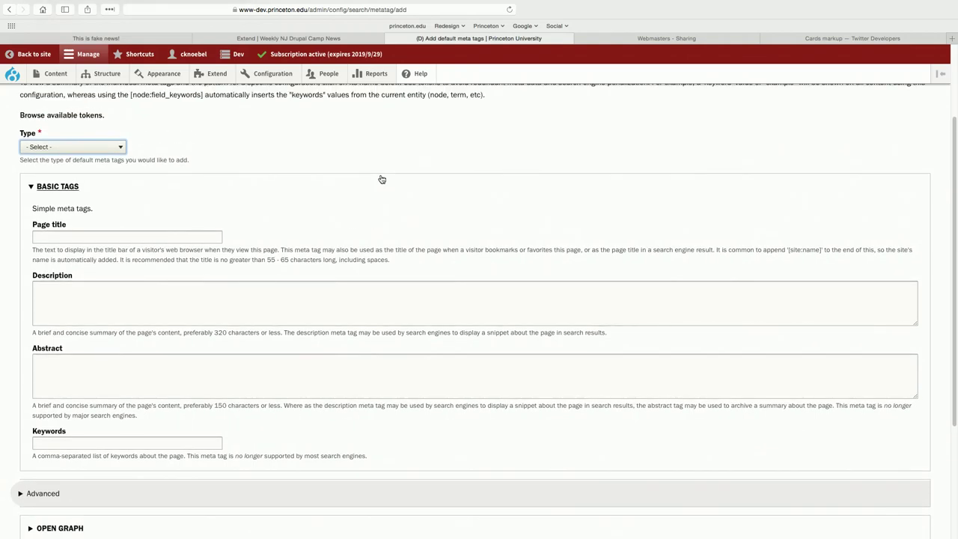